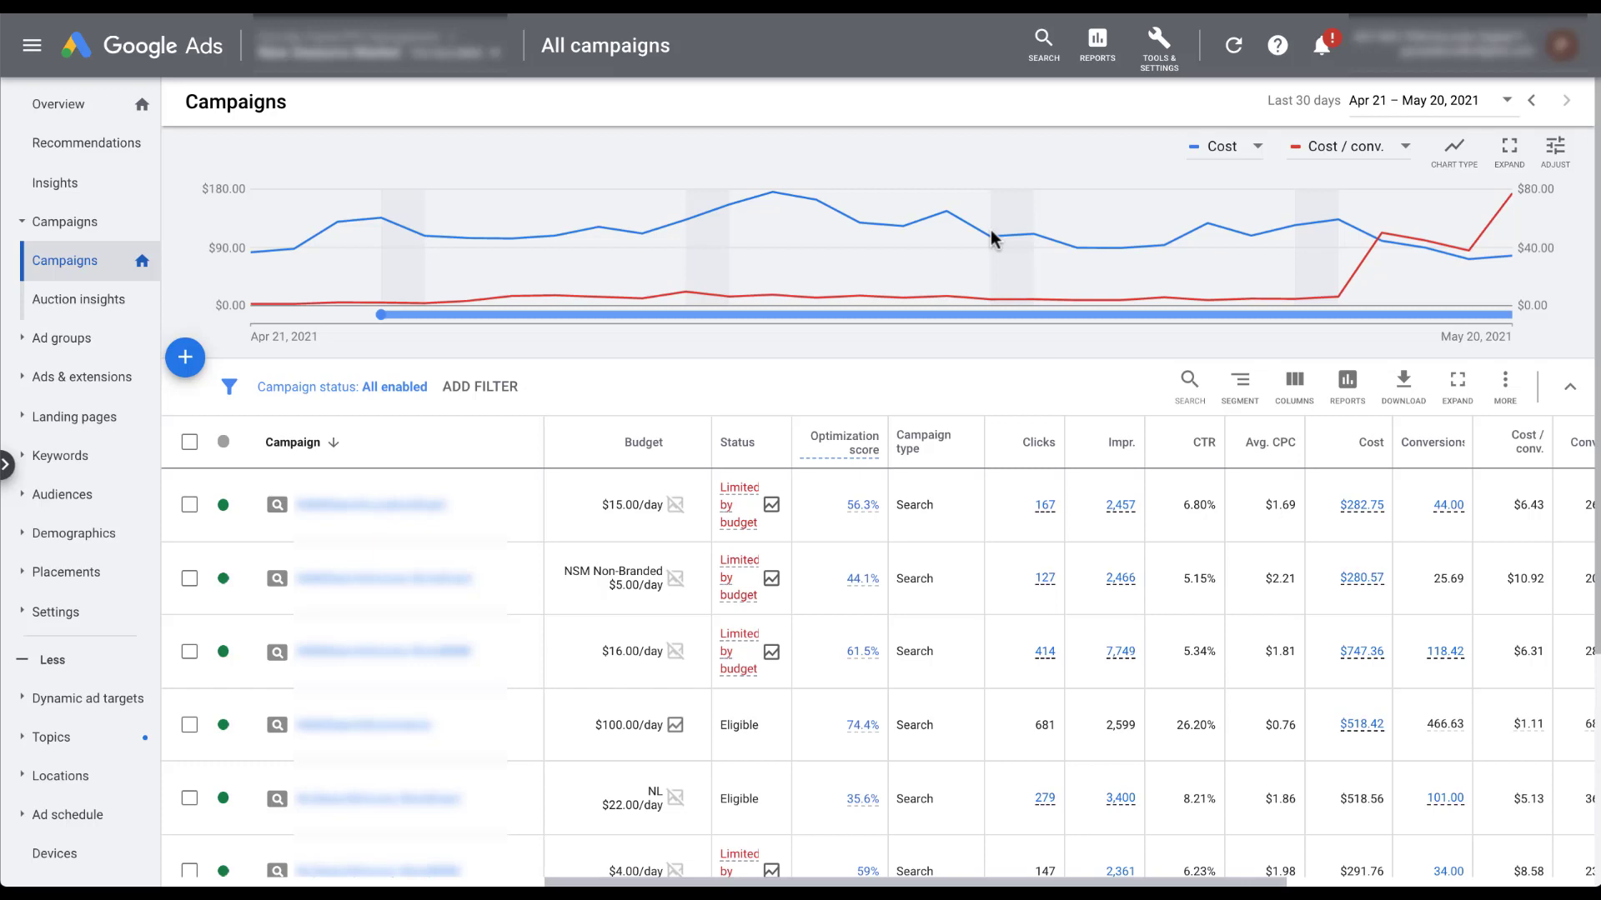
- Start a new campaign and keep Conversions as its bidding focus
click(190, 360)
click(237, 426)
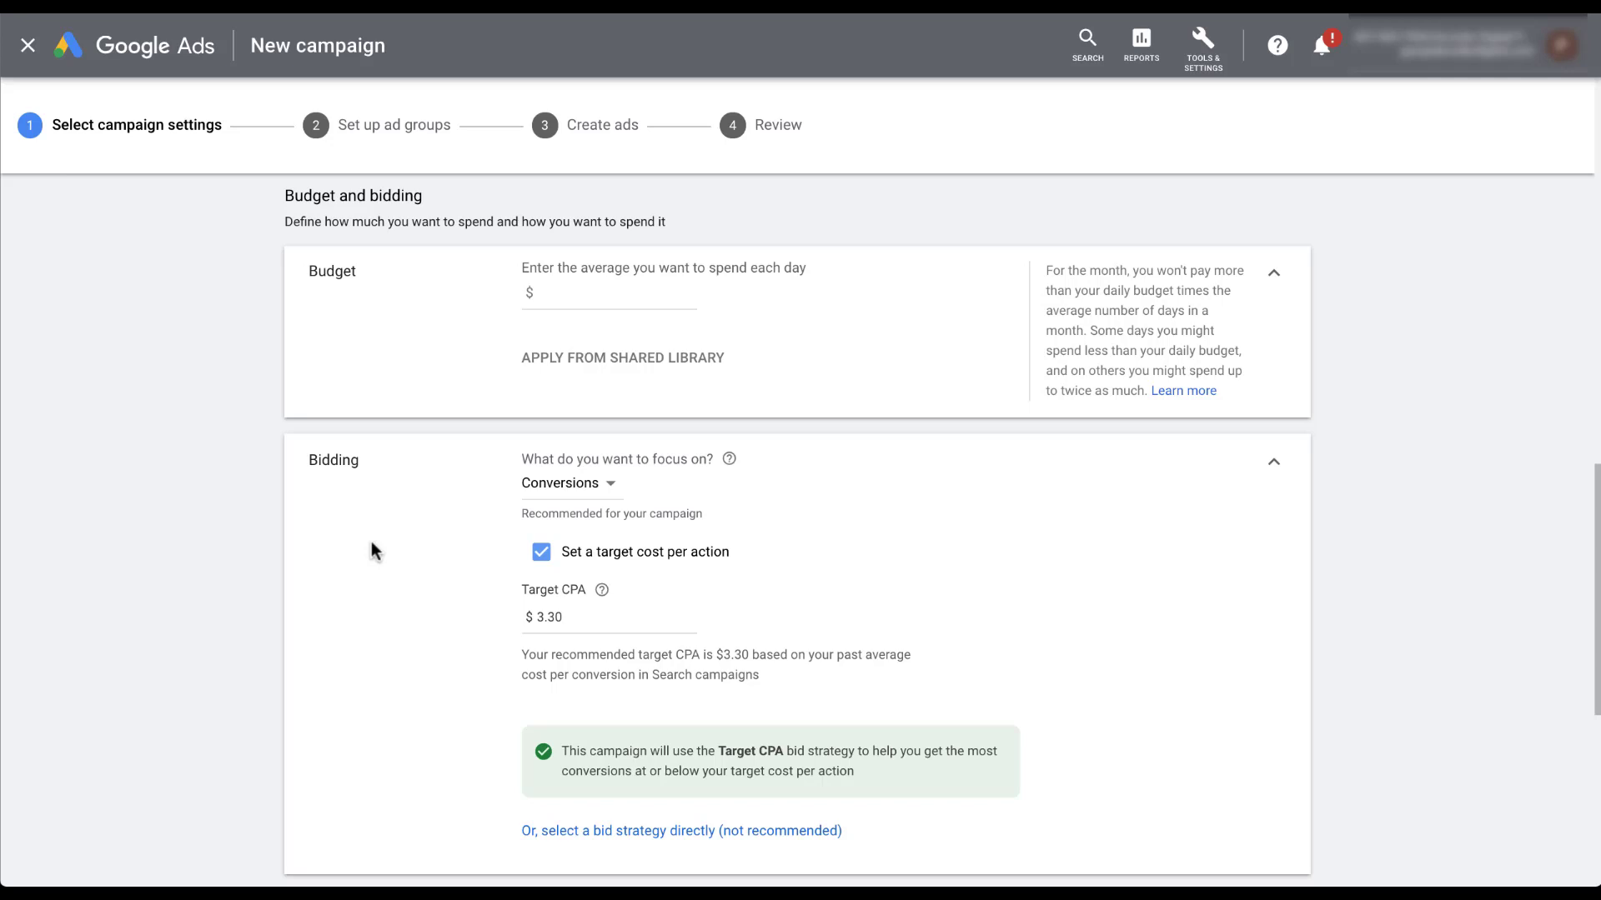
click(613, 490)
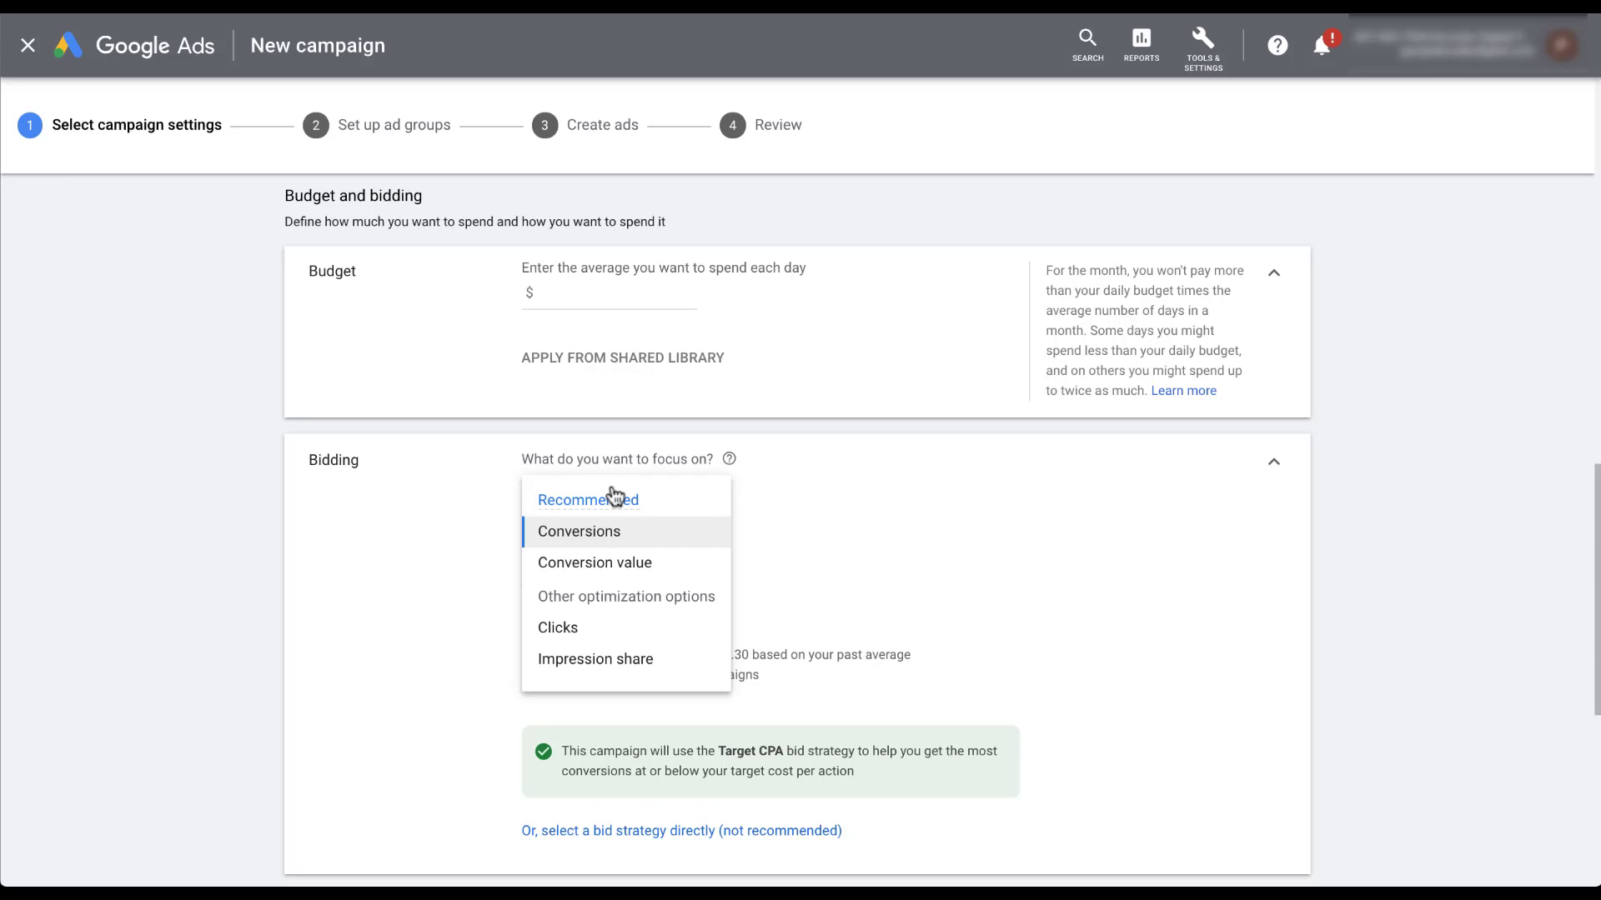
click(454, 547)
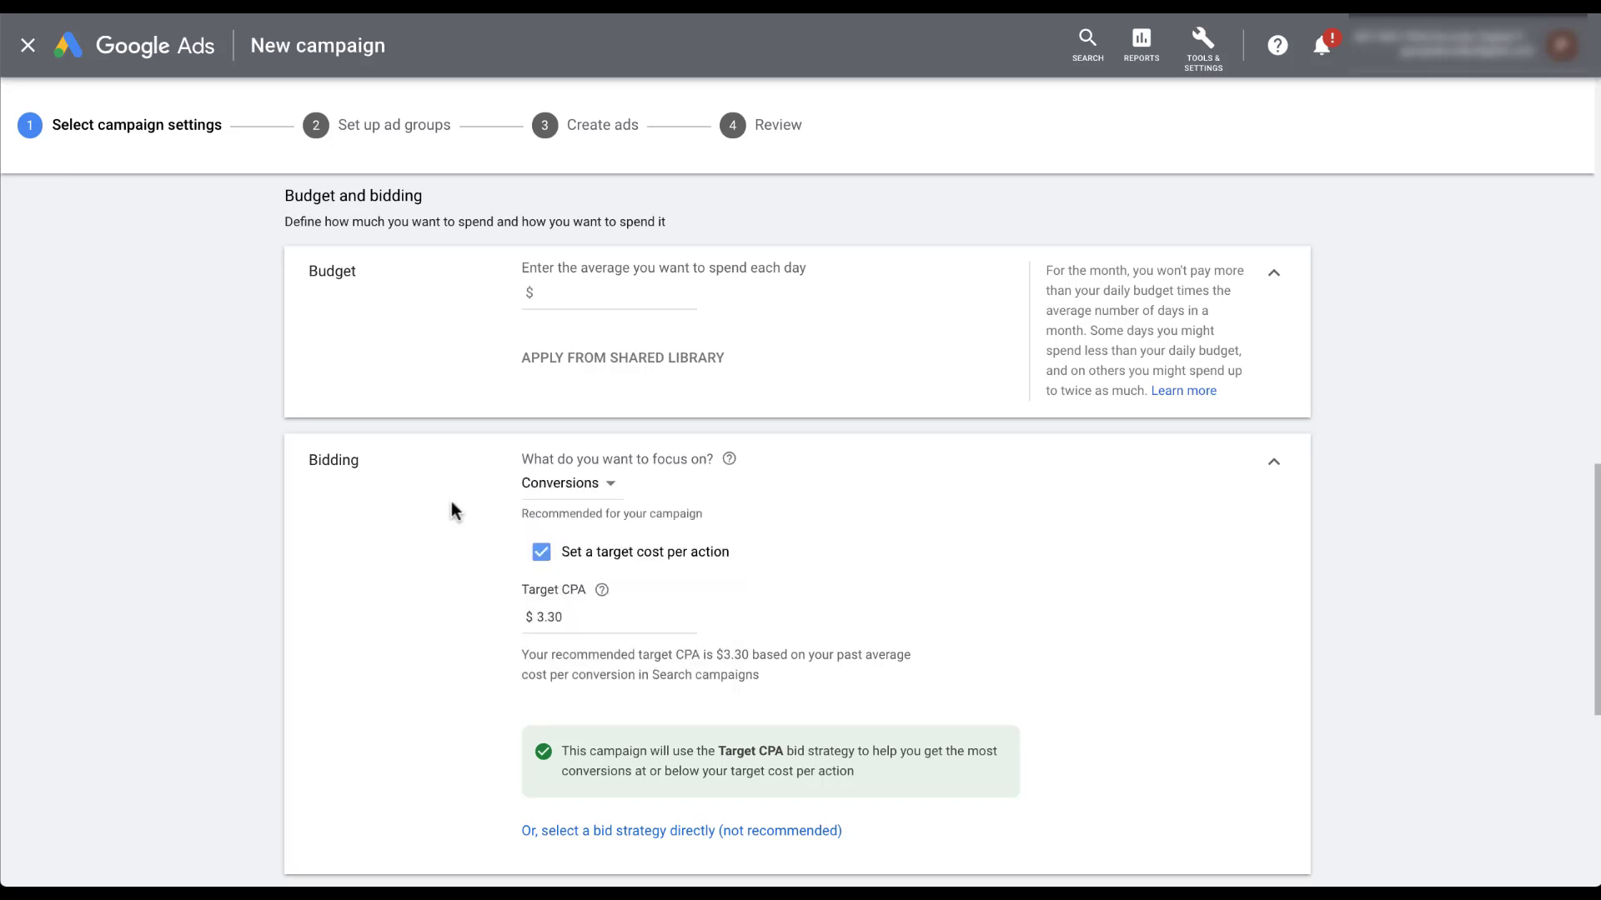
- Select the bid strategy directly, keeping Target CPA as the chosen strategy
click(621, 833)
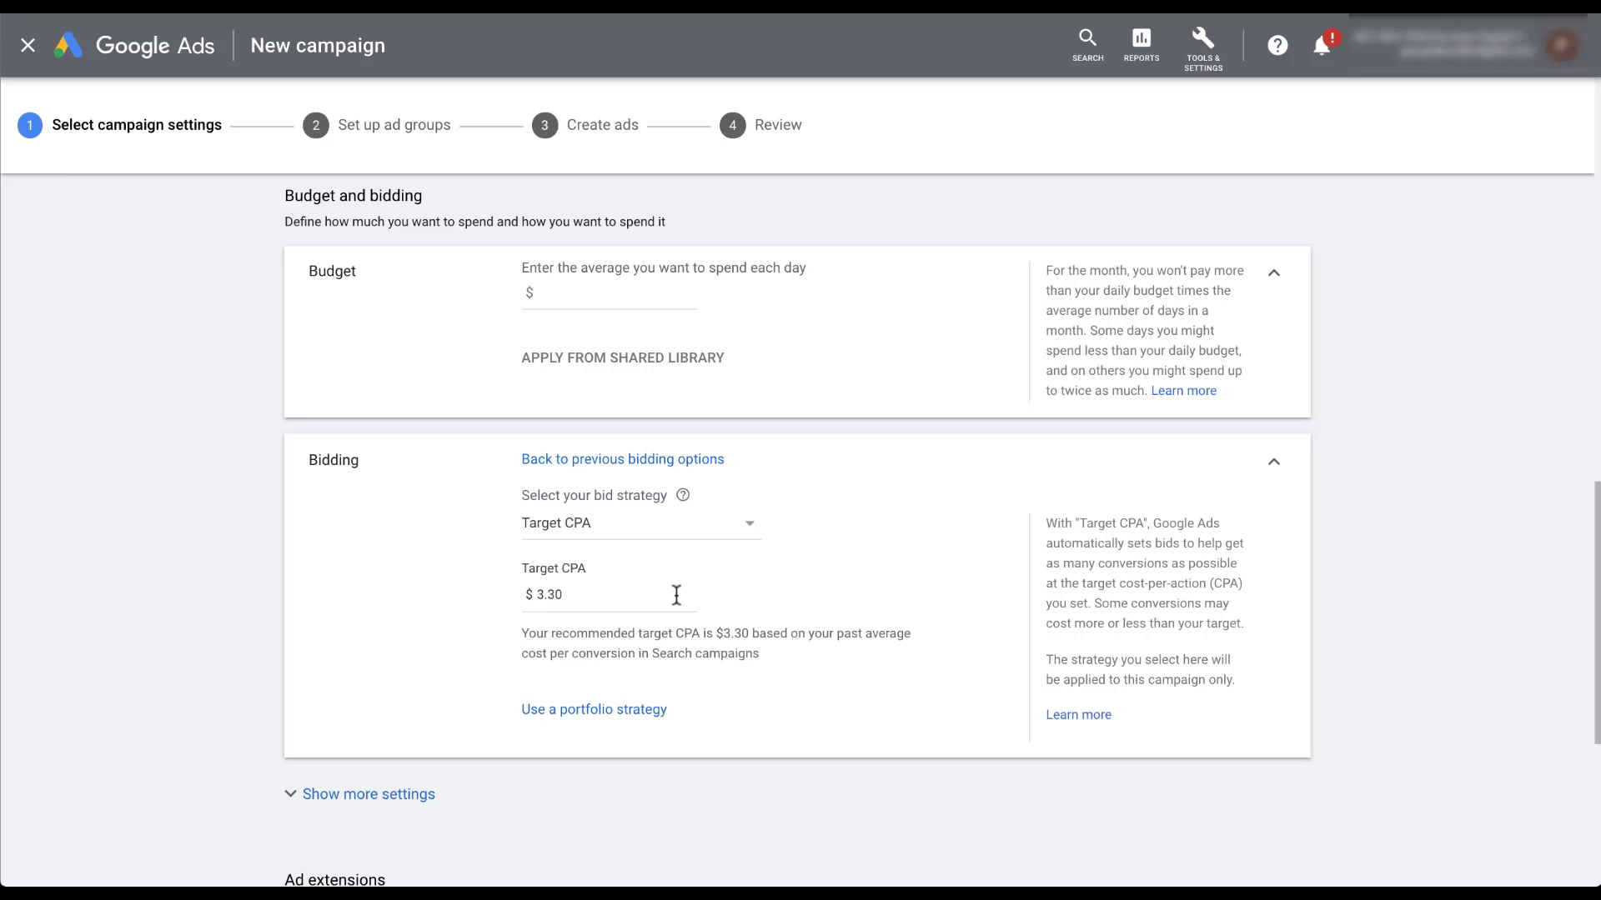
click(755, 538)
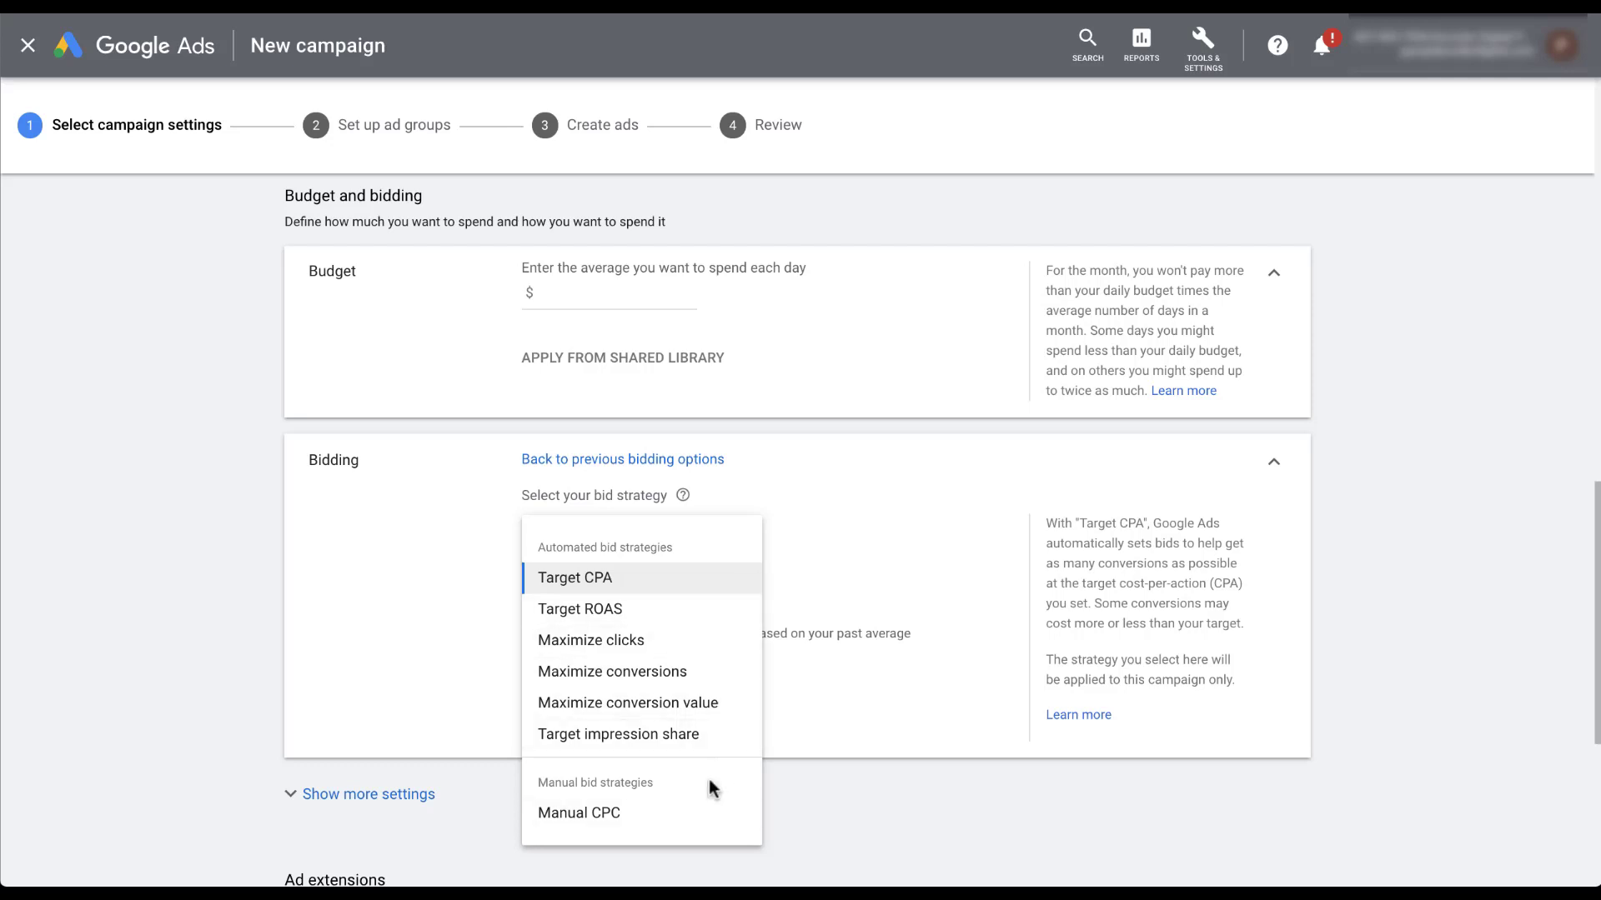
click(817, 531)
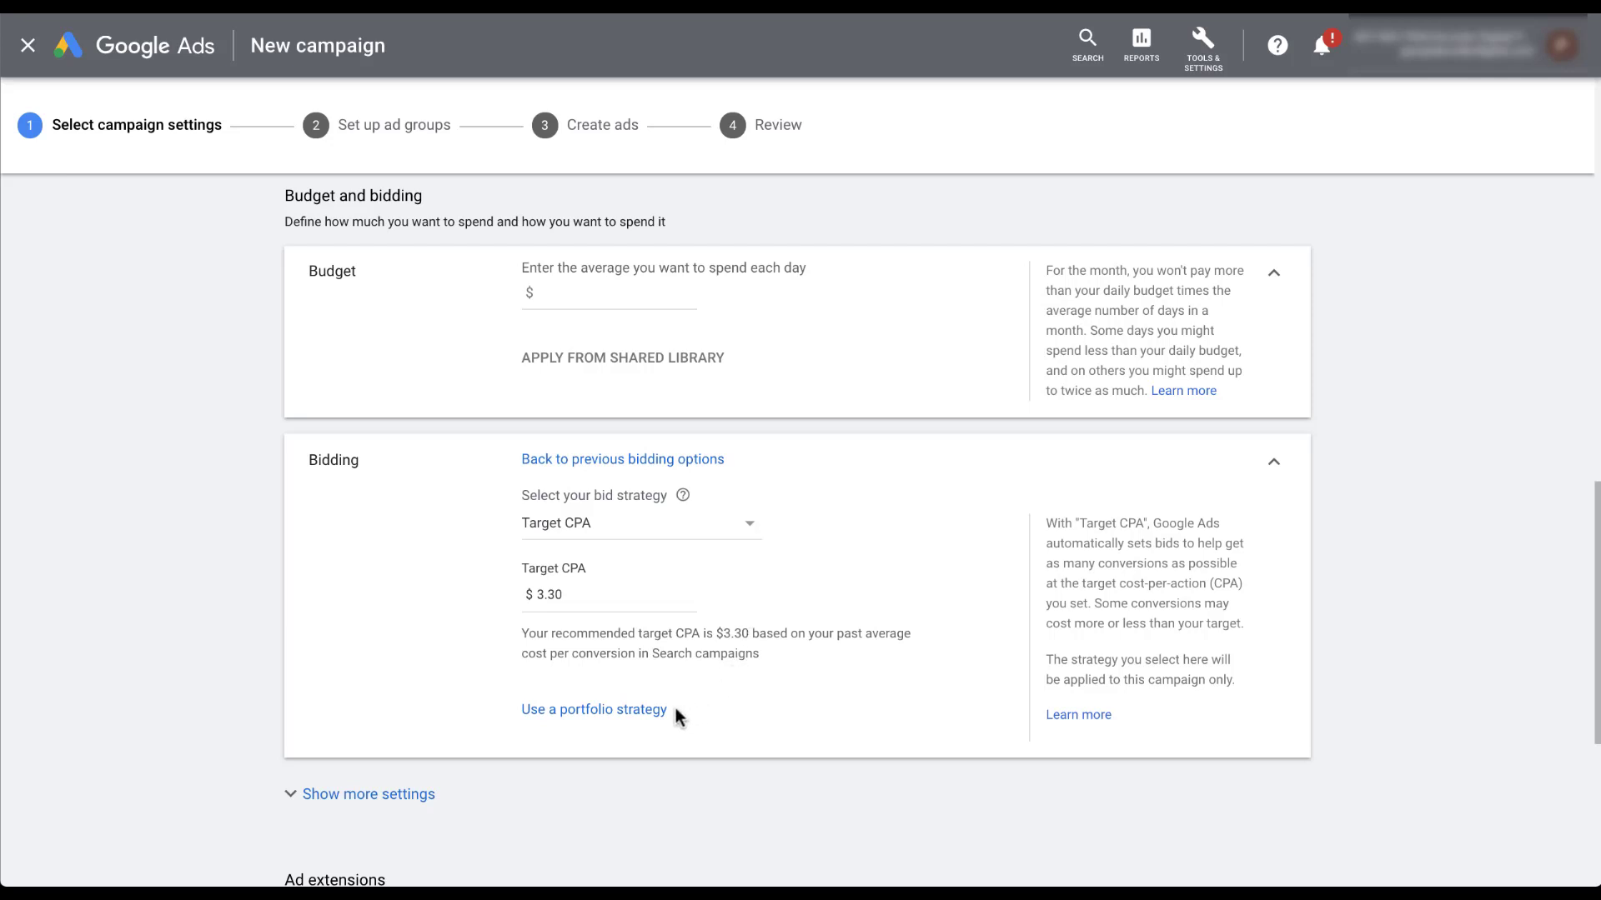
- Switch to a portfolio strategy named 'Target CPA - $3.30', then choose Use existing portfolio strategy
click(652, 713)
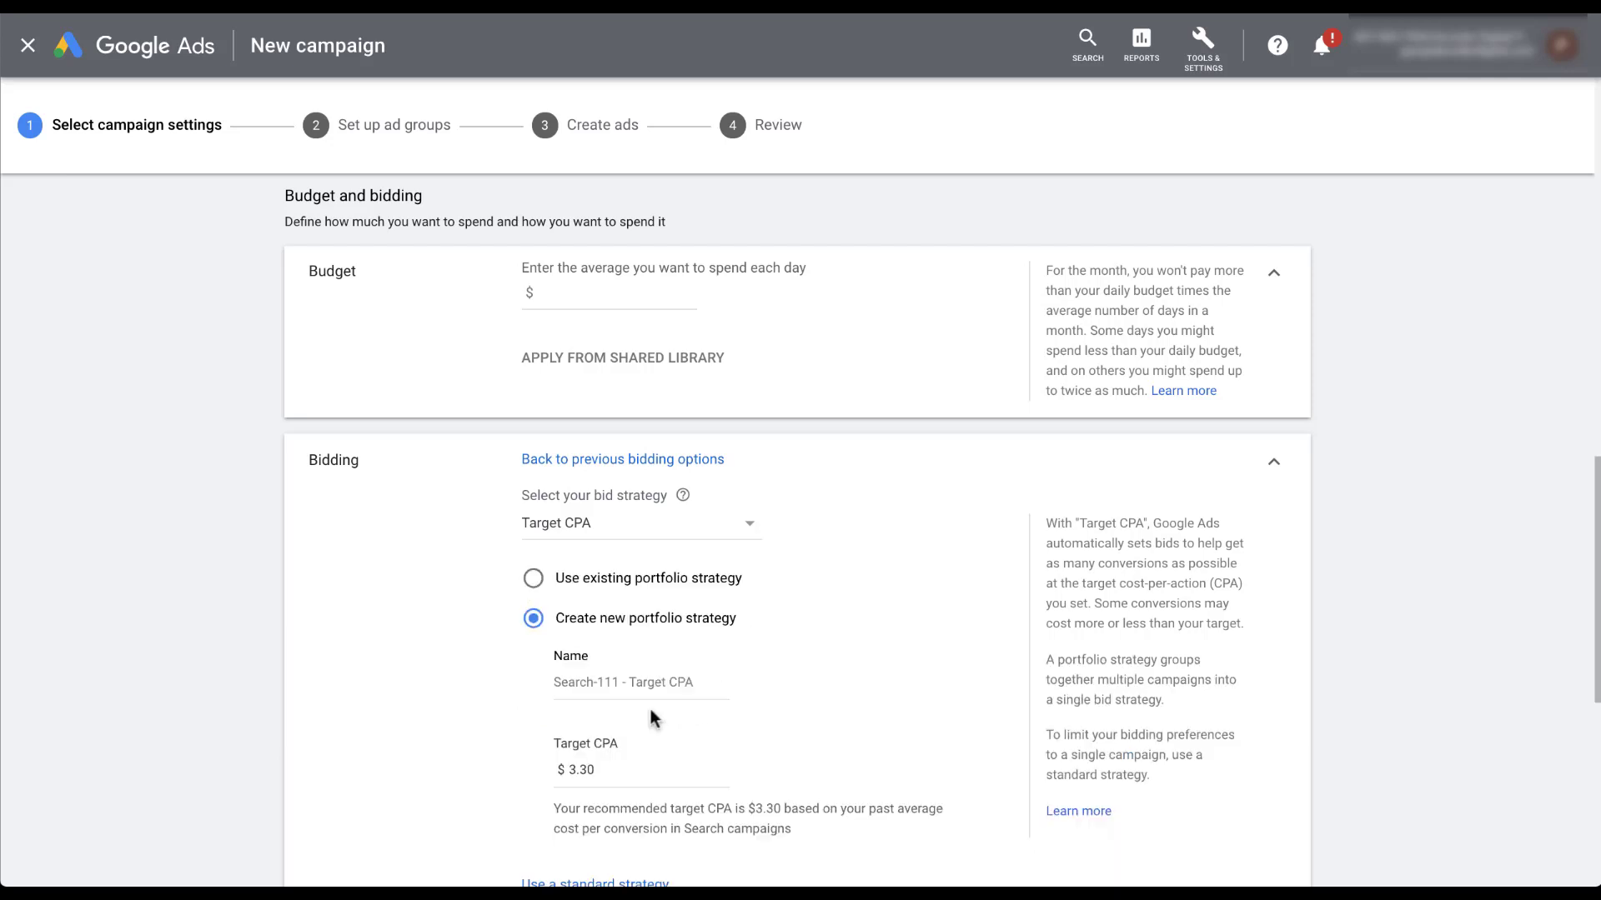
scroll(440, 687, down, 2)
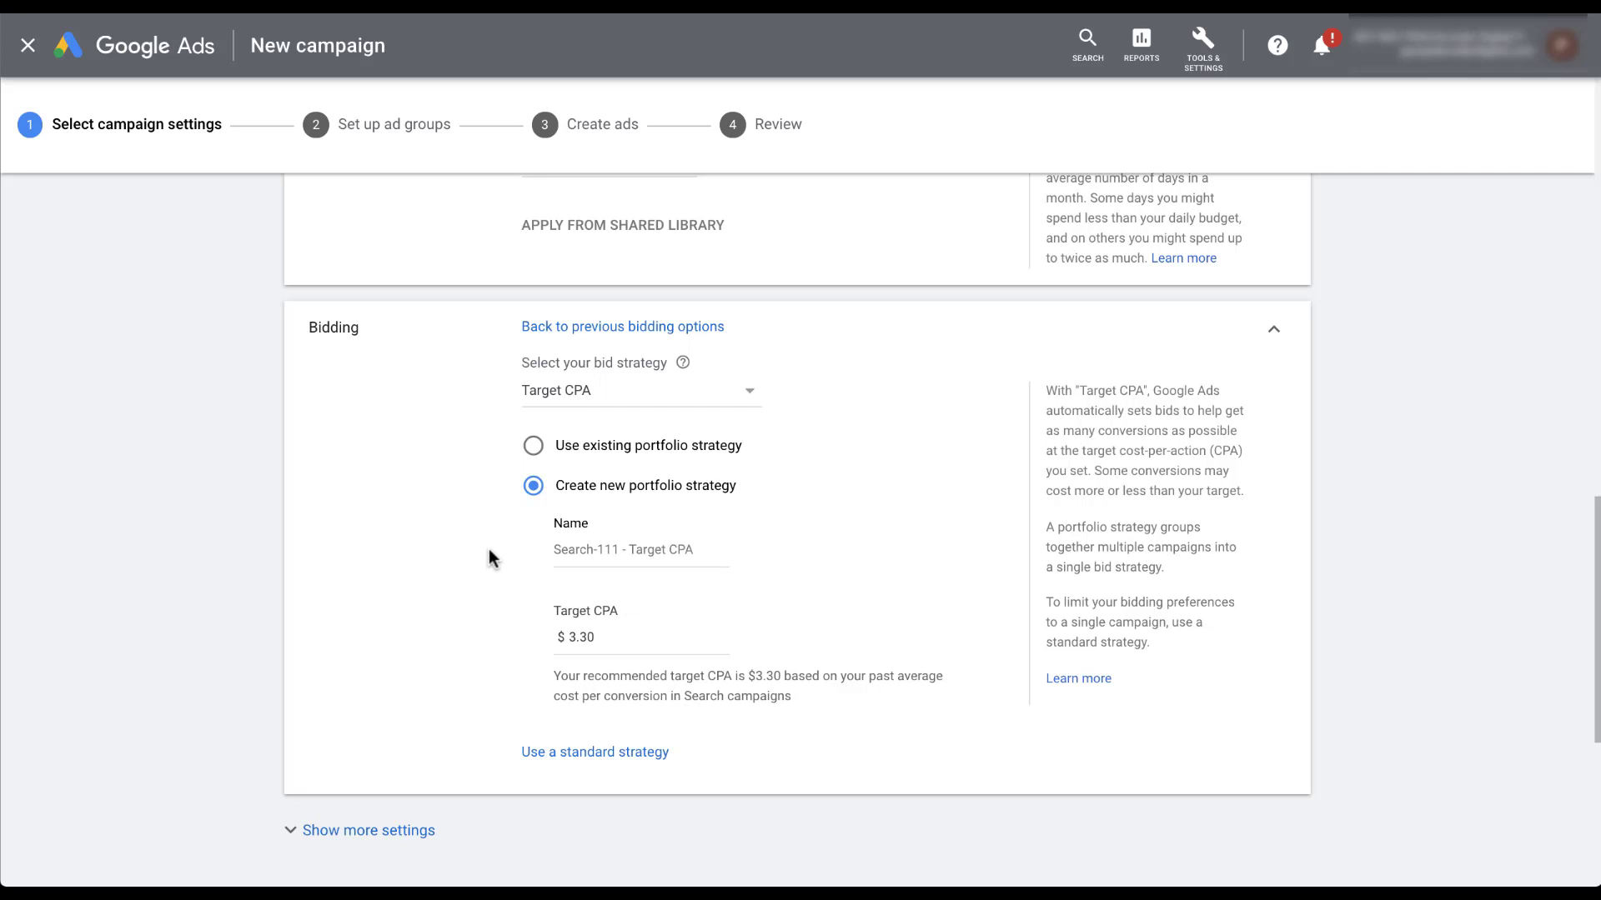
click(622, 549)
text(Target CPA - $3.30)
click(479, 552)
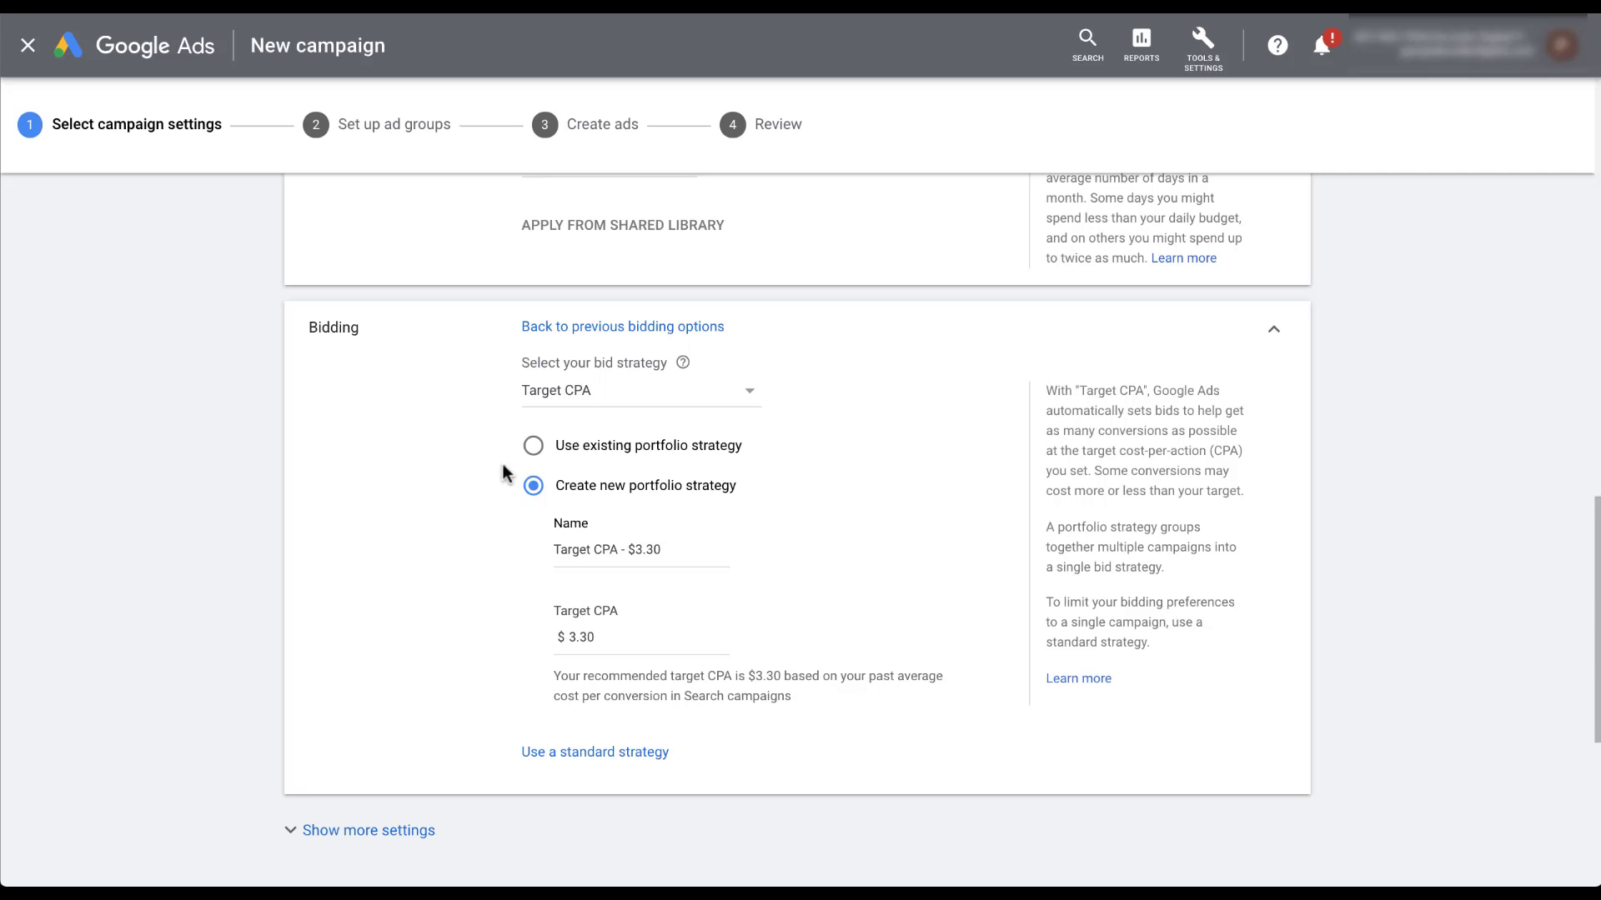
click(533, 450)
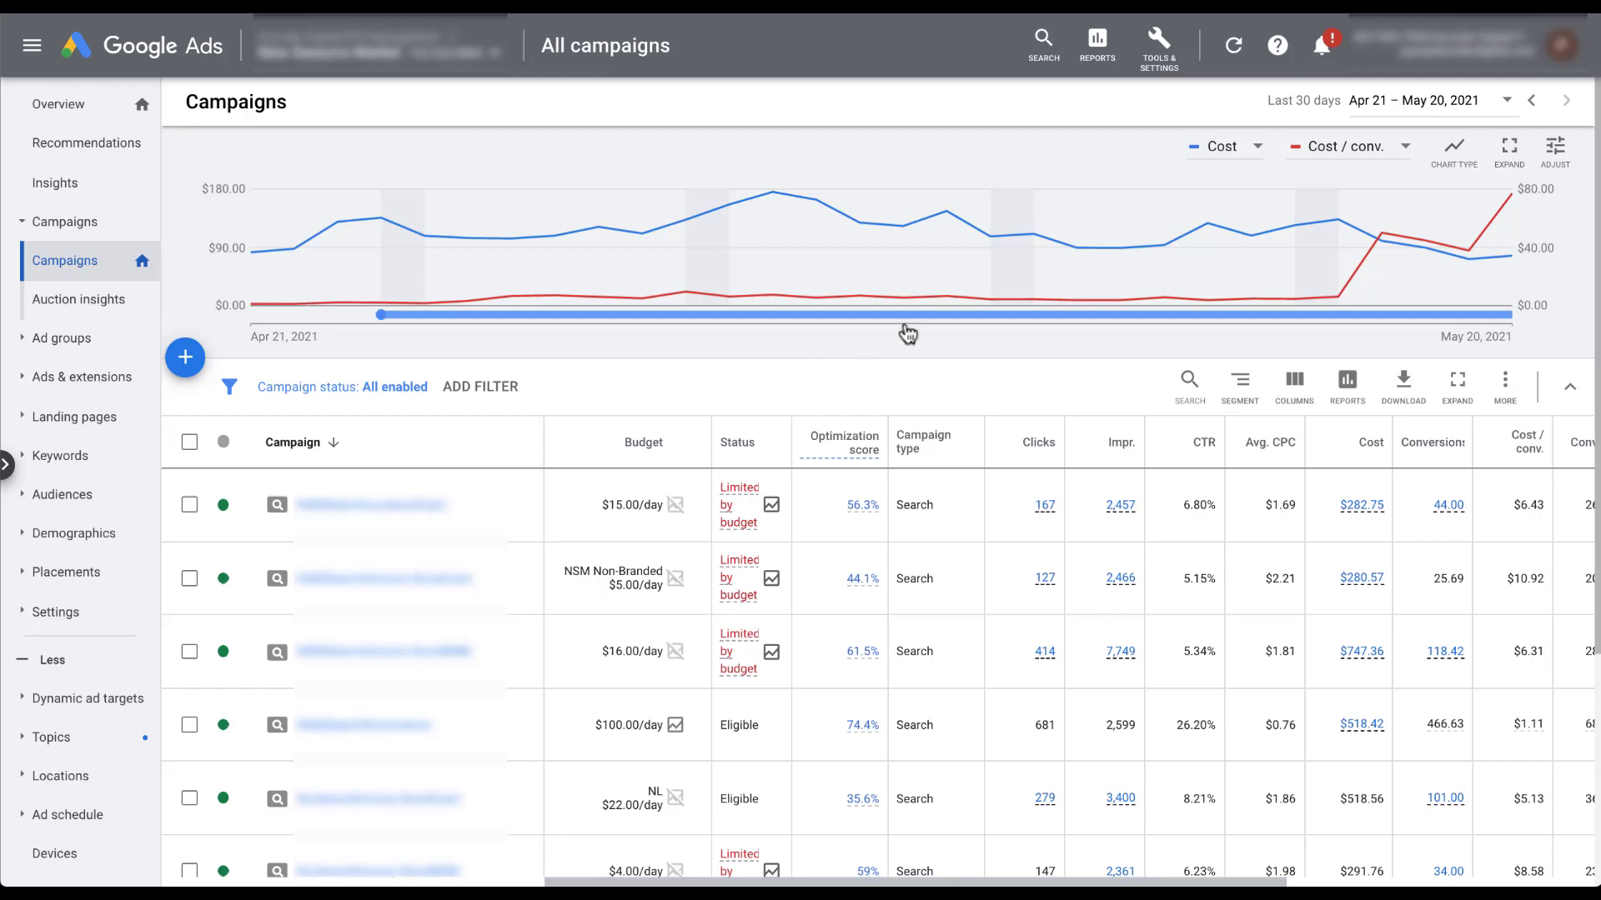
- Go to the Shared Library's Bid strategies page via Tools & Settings
click(1165, 72)
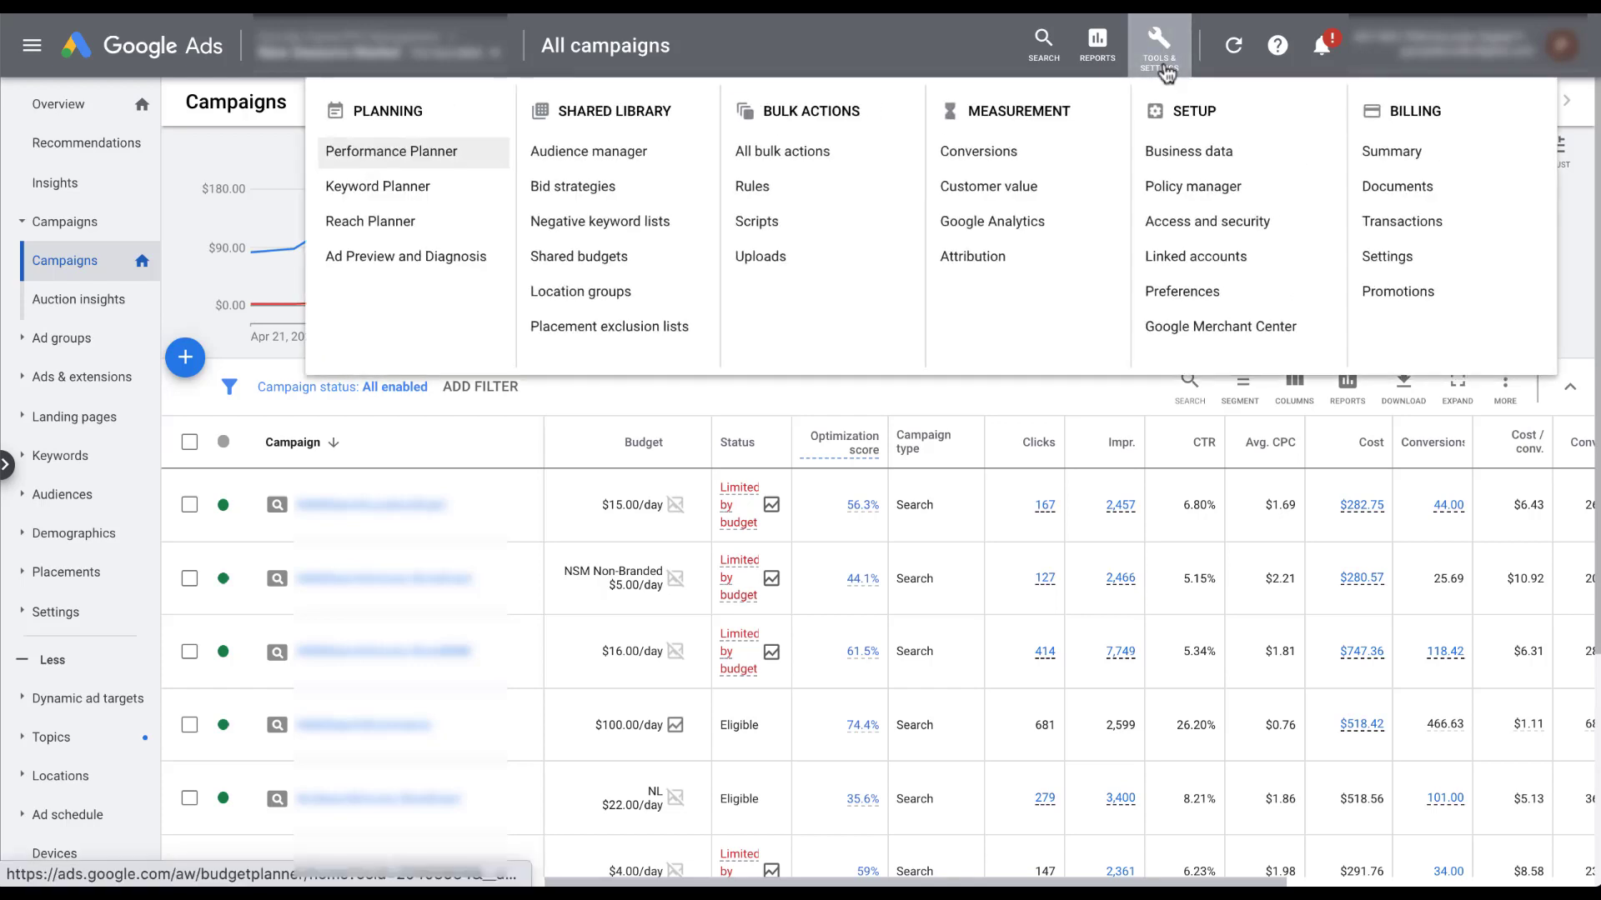
click(636, 195)
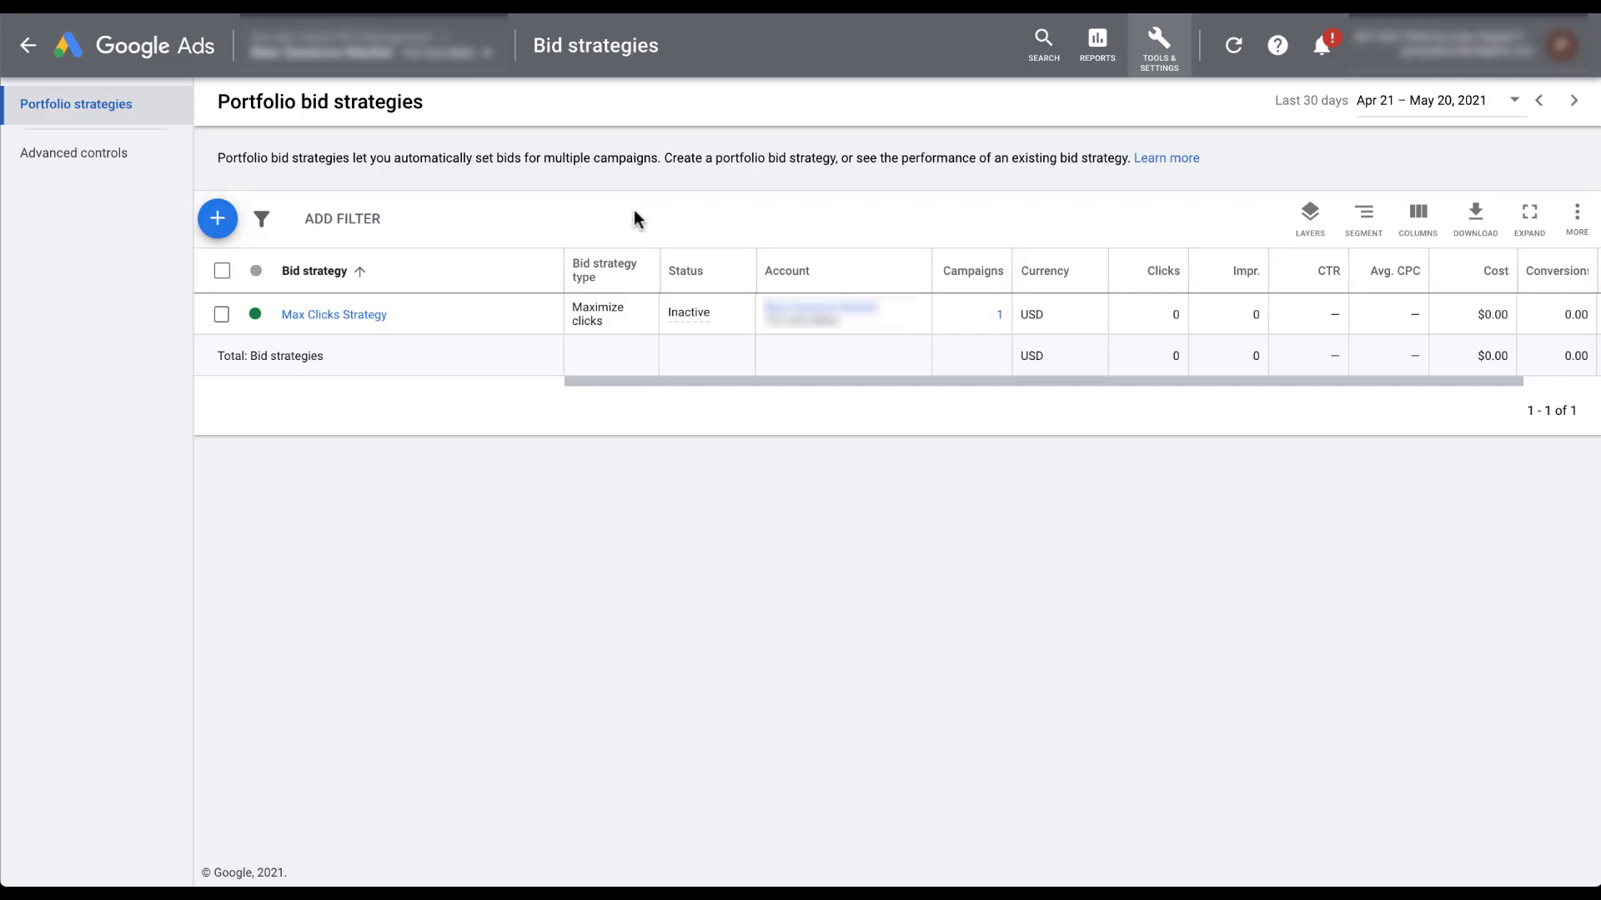
- Create a new Target CPA portfolio strategy named 'Target CPA - $3.00'
click(215, 230)
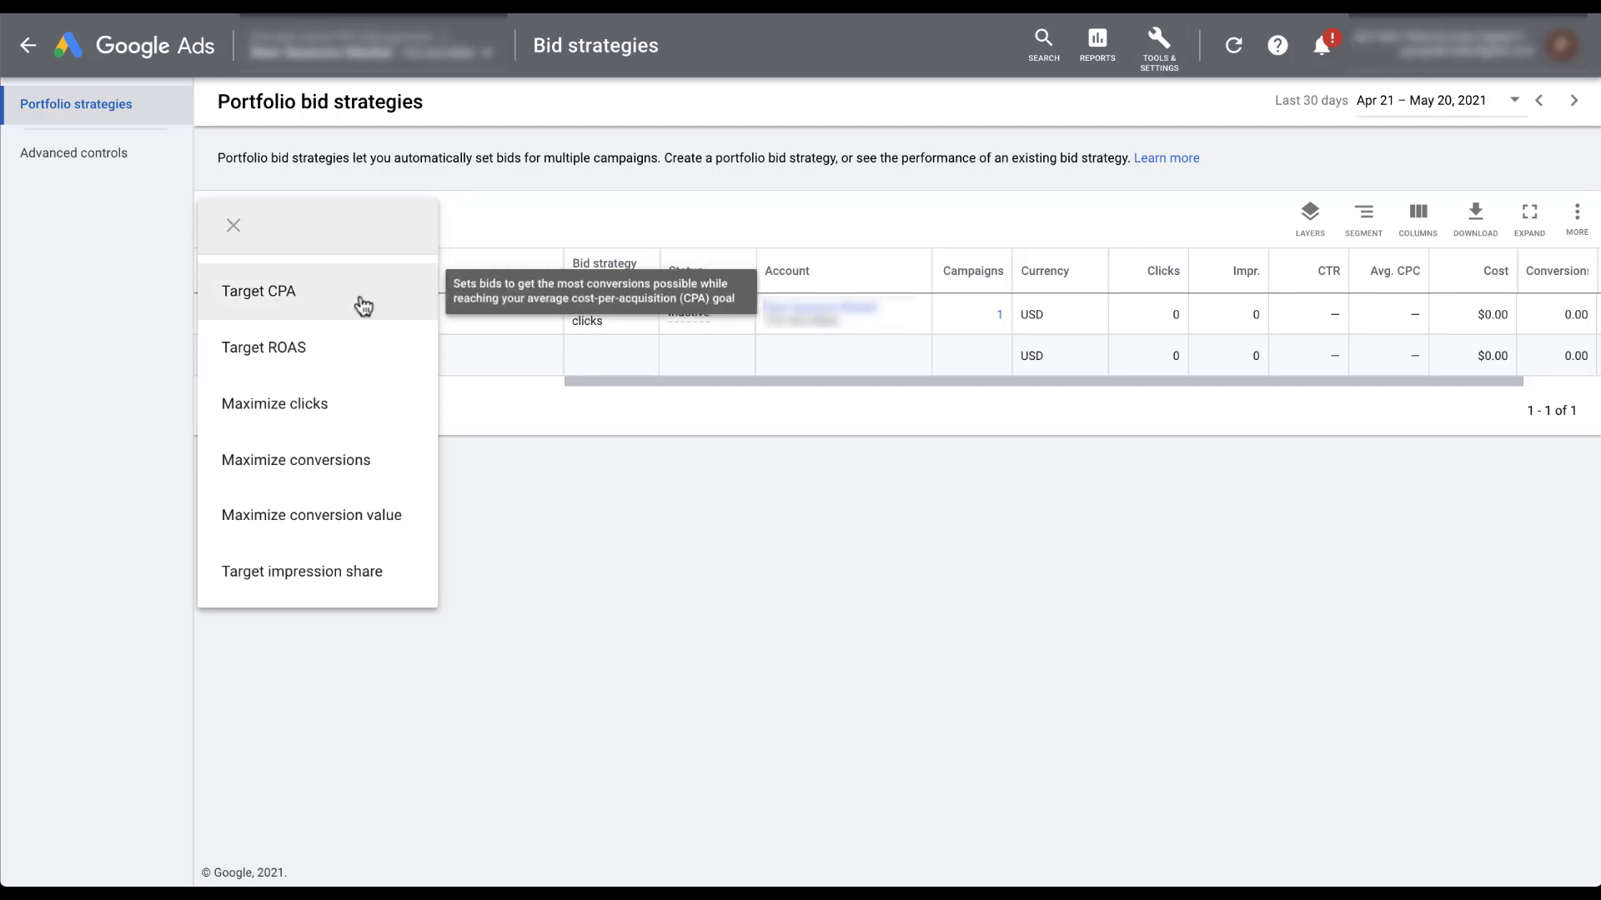
click(363, 306)
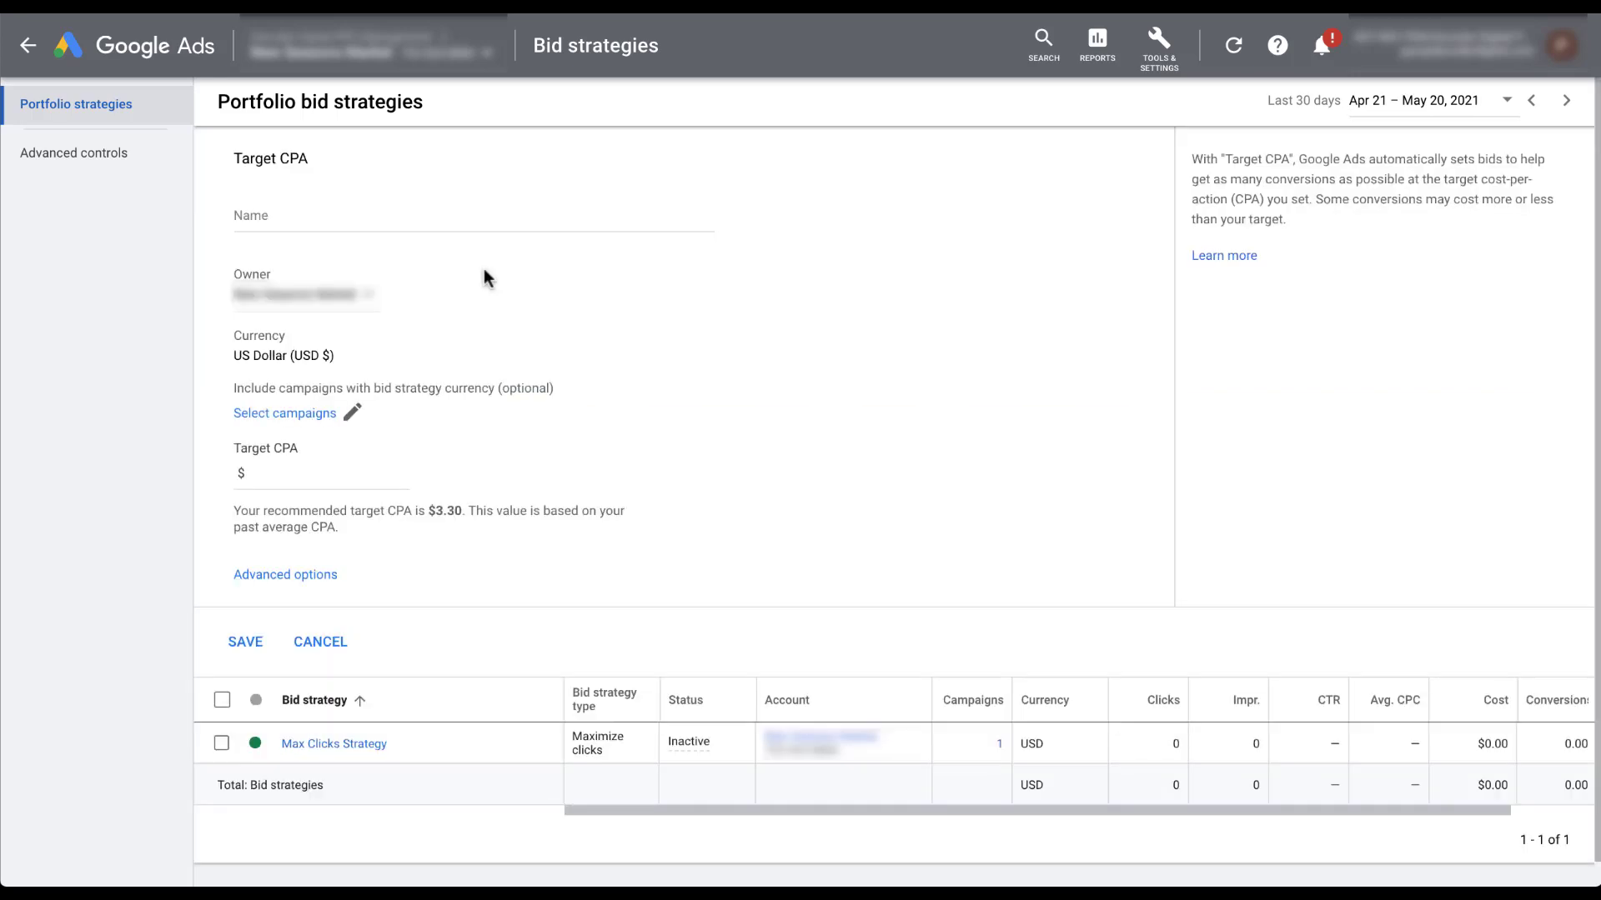
click(439, 225)
text(Target CPA - $3.00)
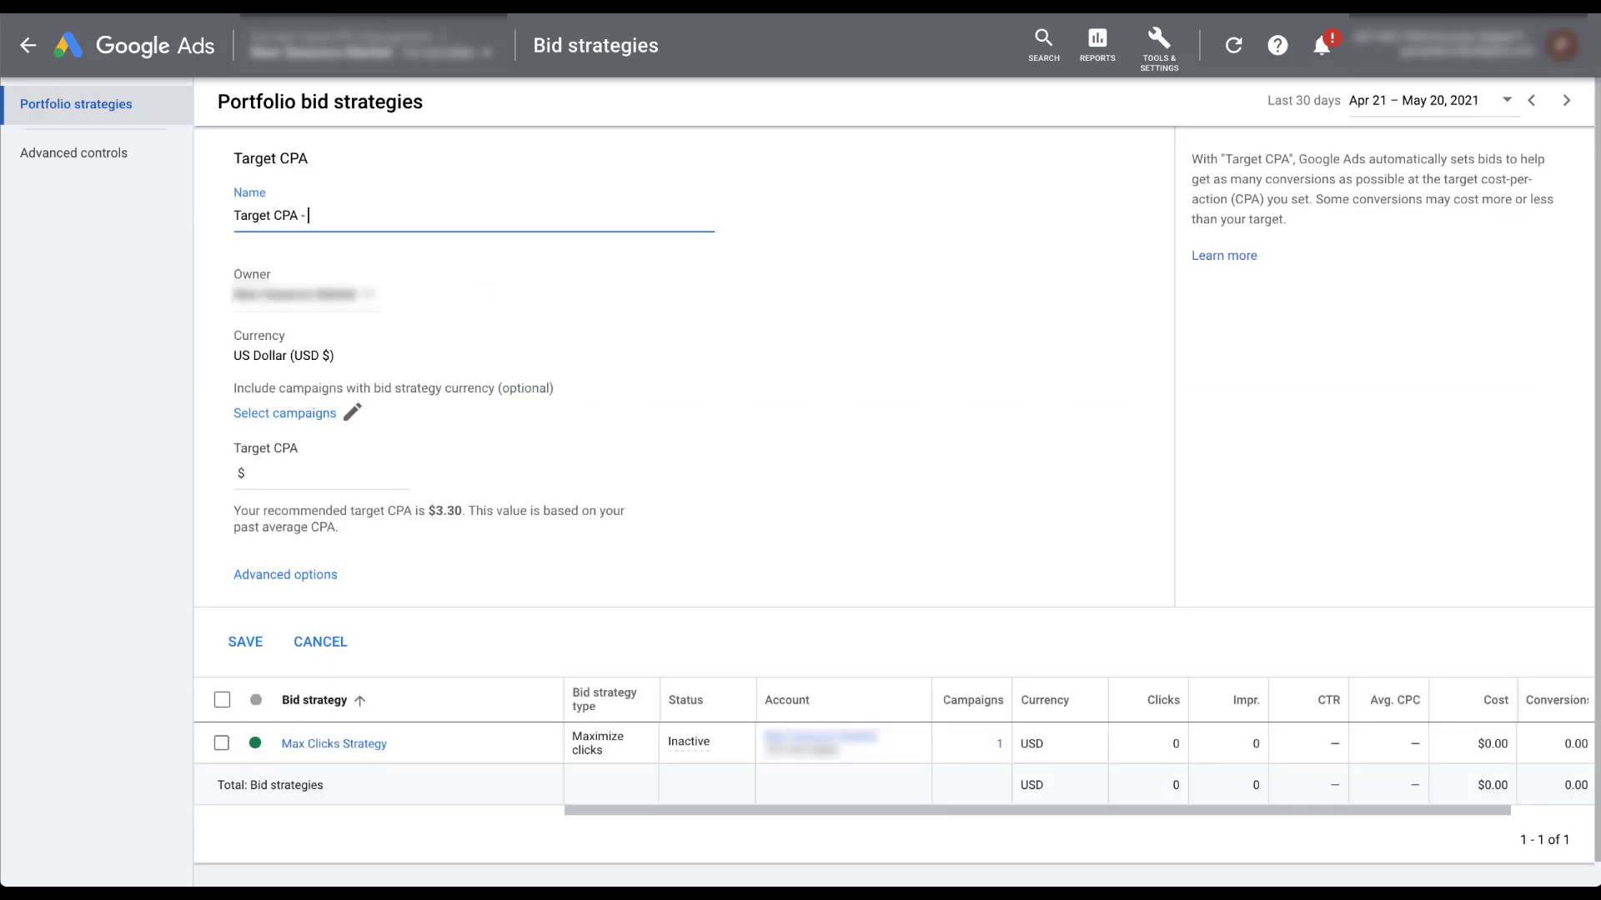
click(498, 295)
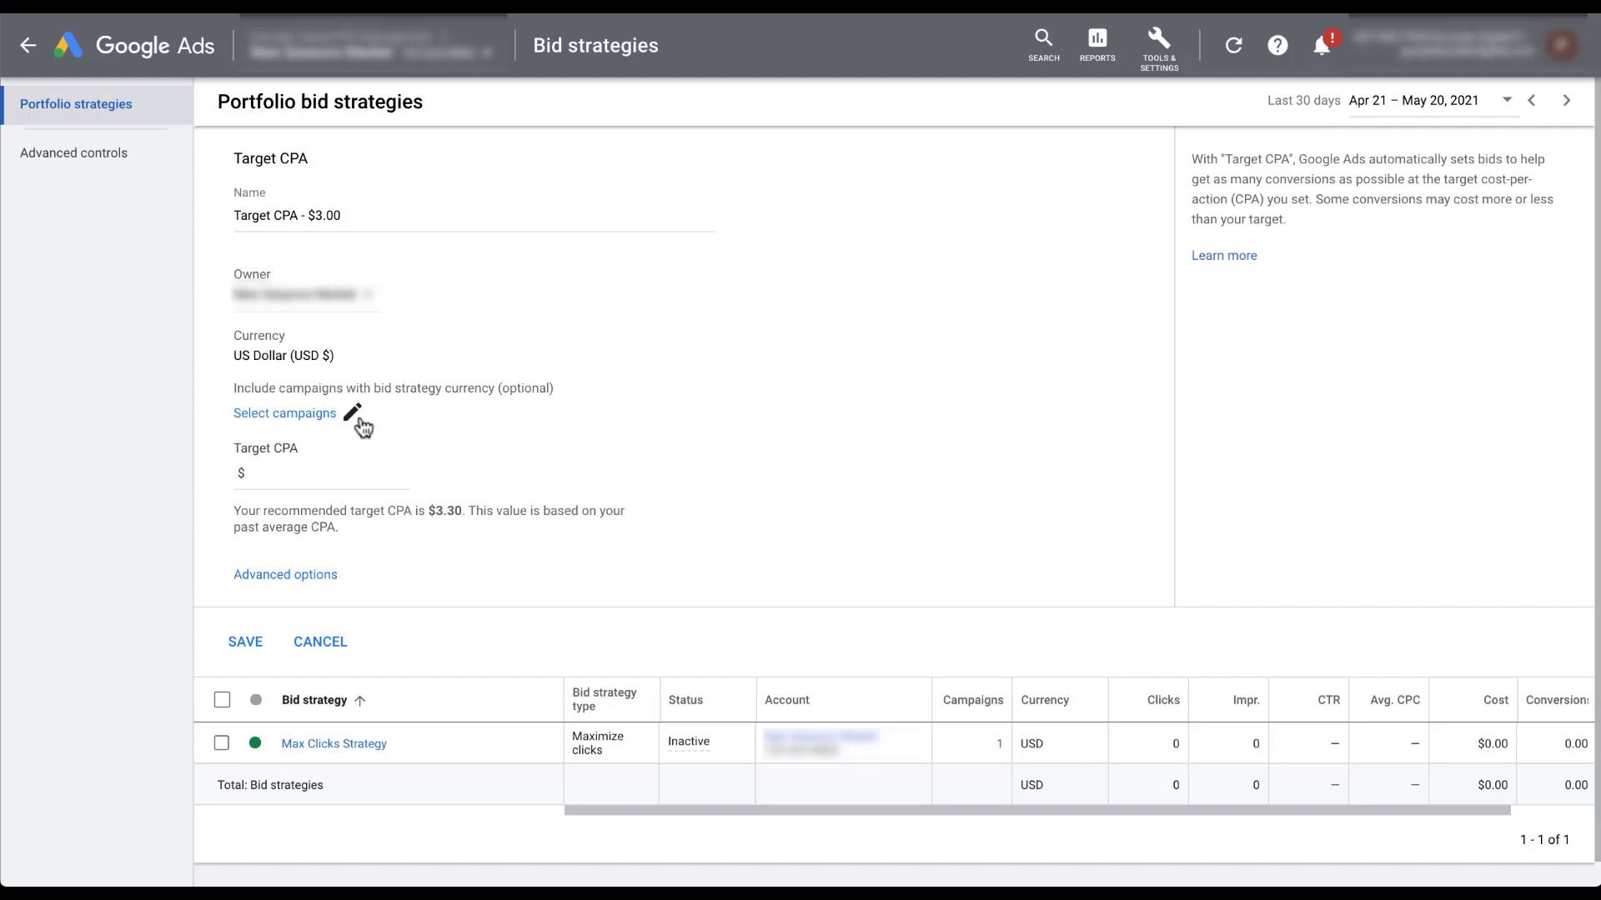
- Tick two campaigns in the campaign picker, then clear them and cancel without adding any
click(355, 415)
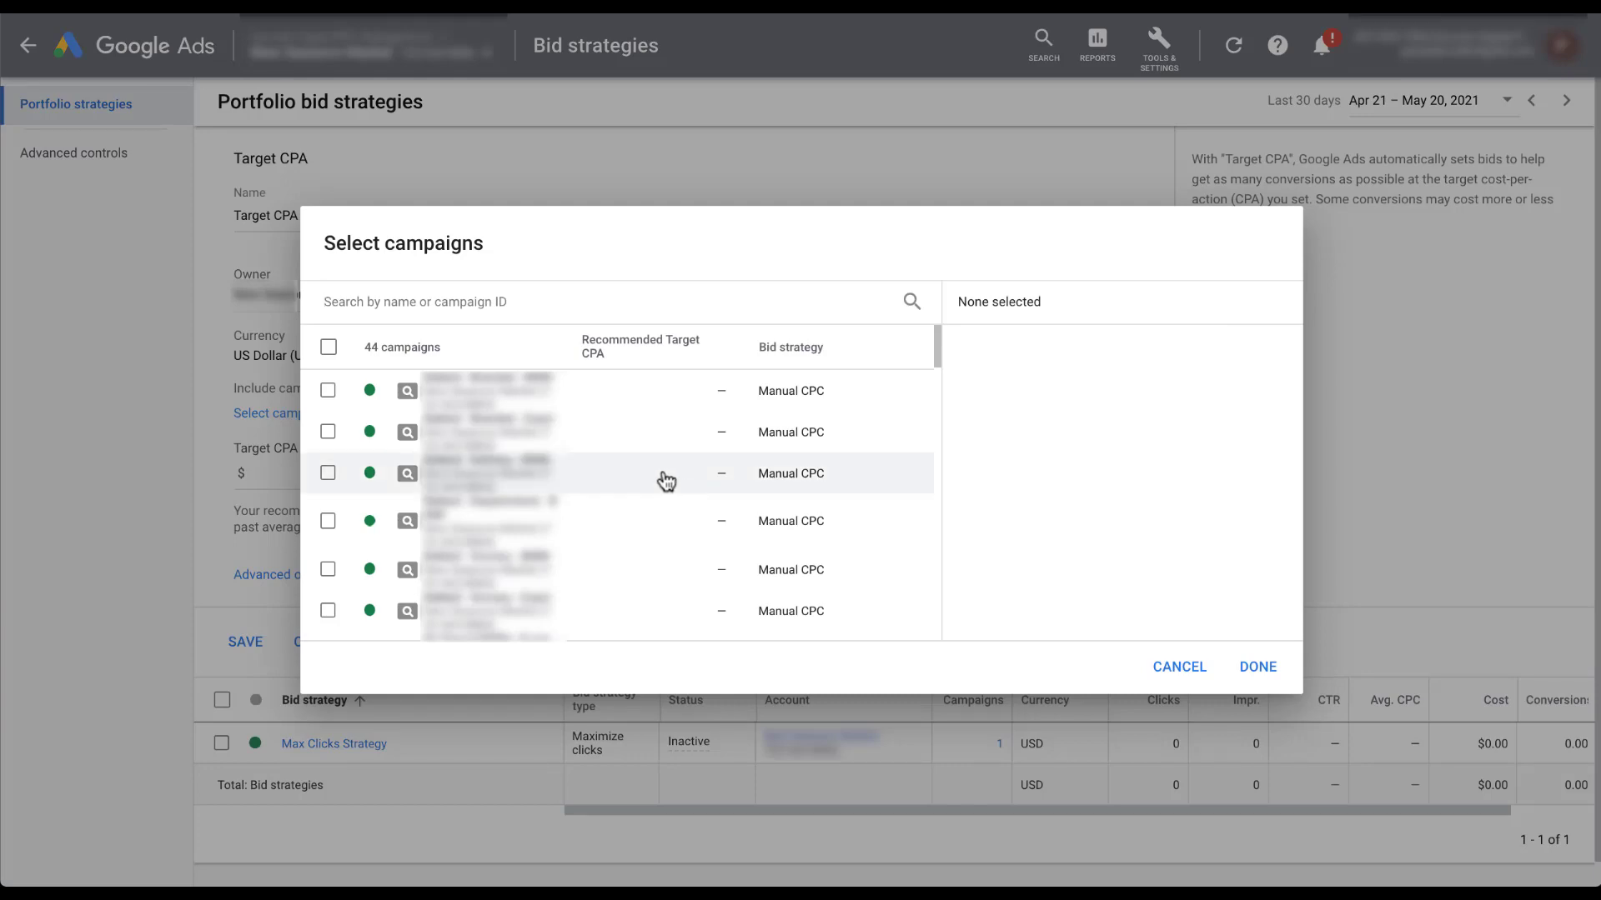
click(328, 390)
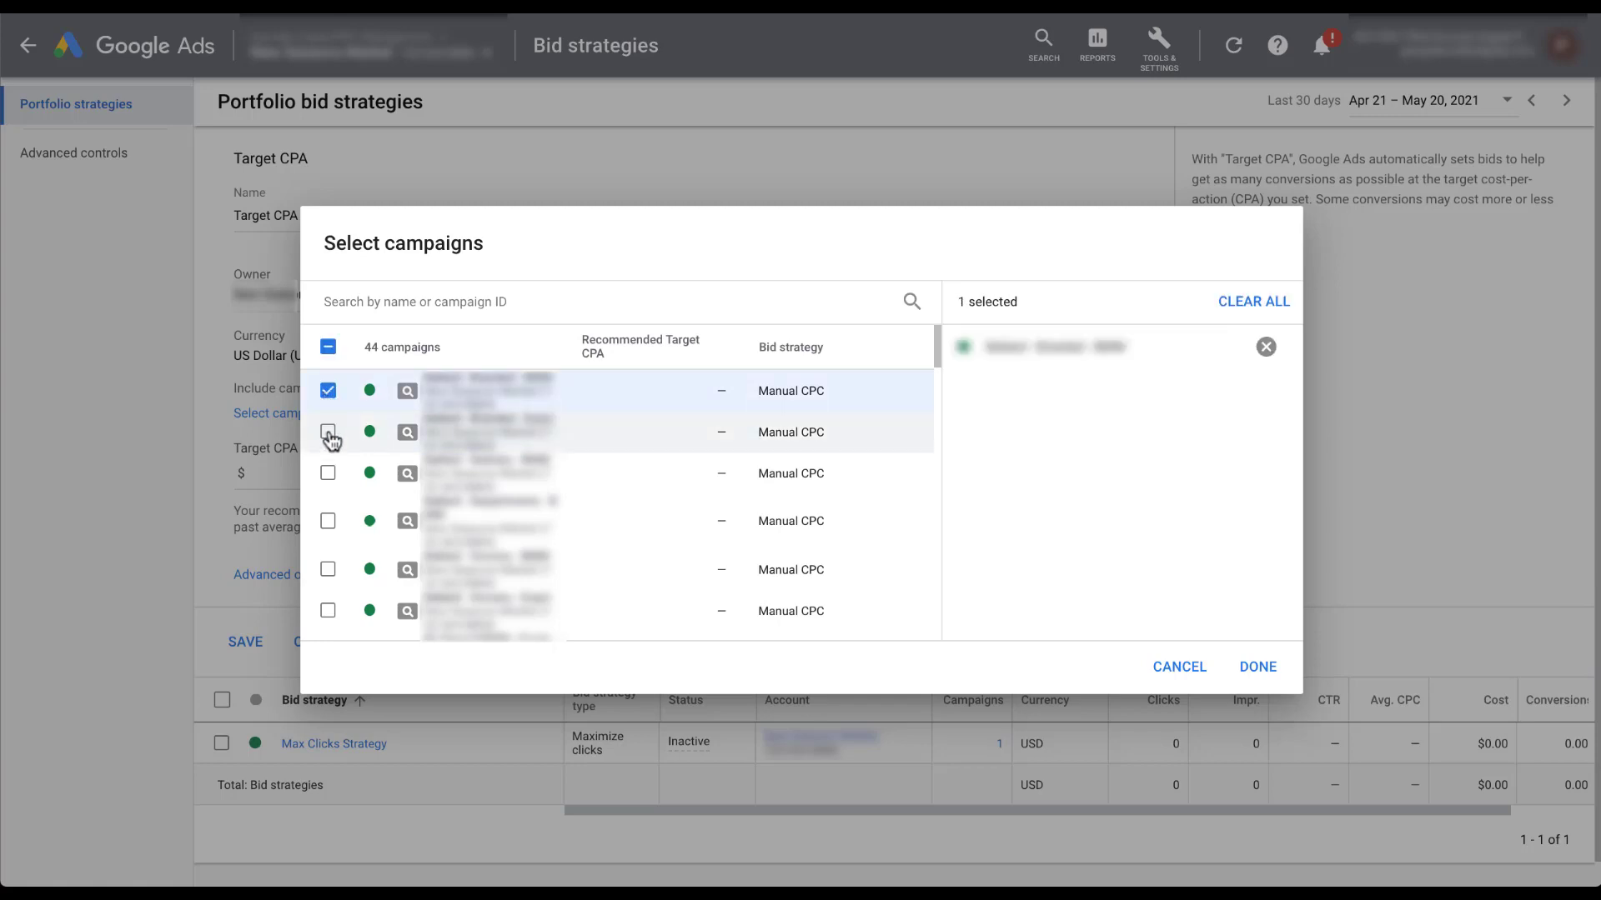
click(328, 431)
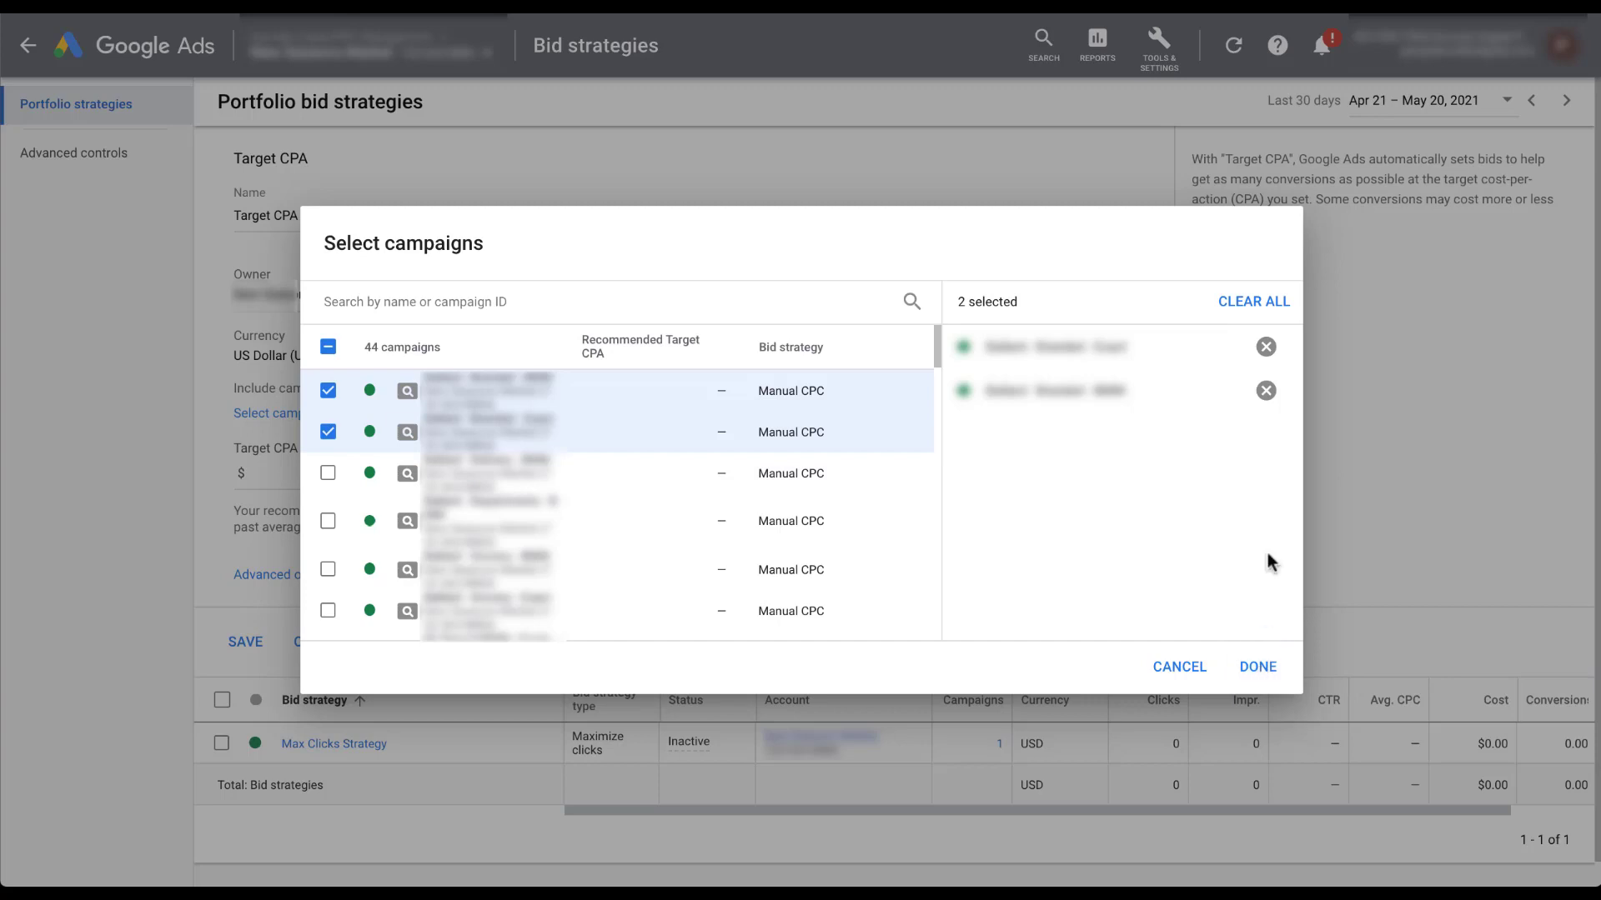
click(1252, 303)
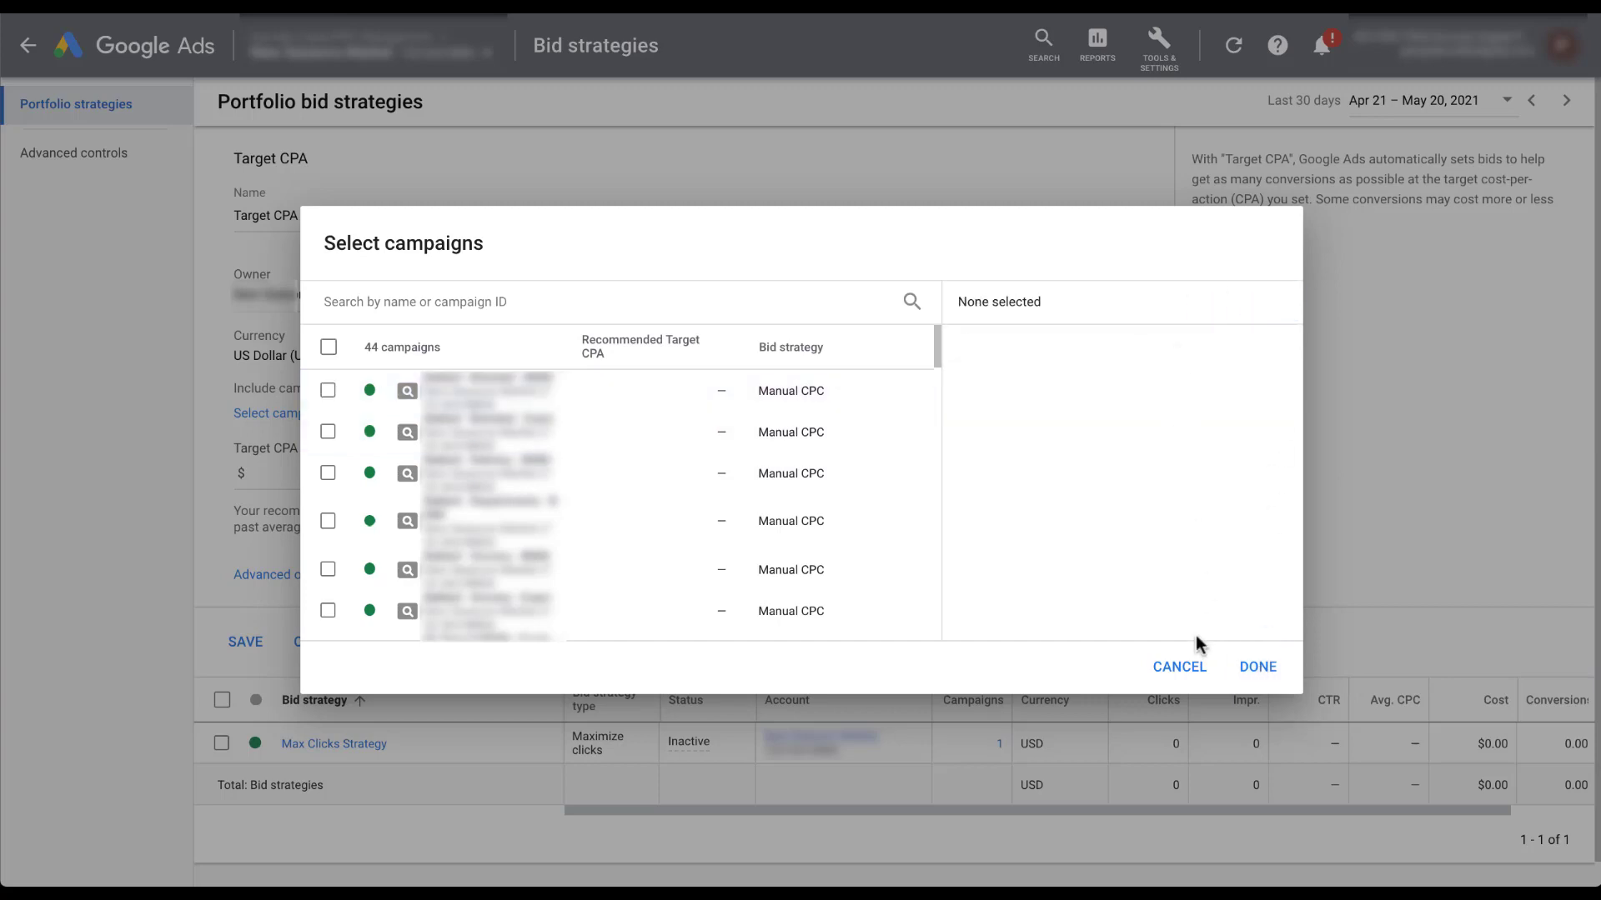
click(1178, 666)
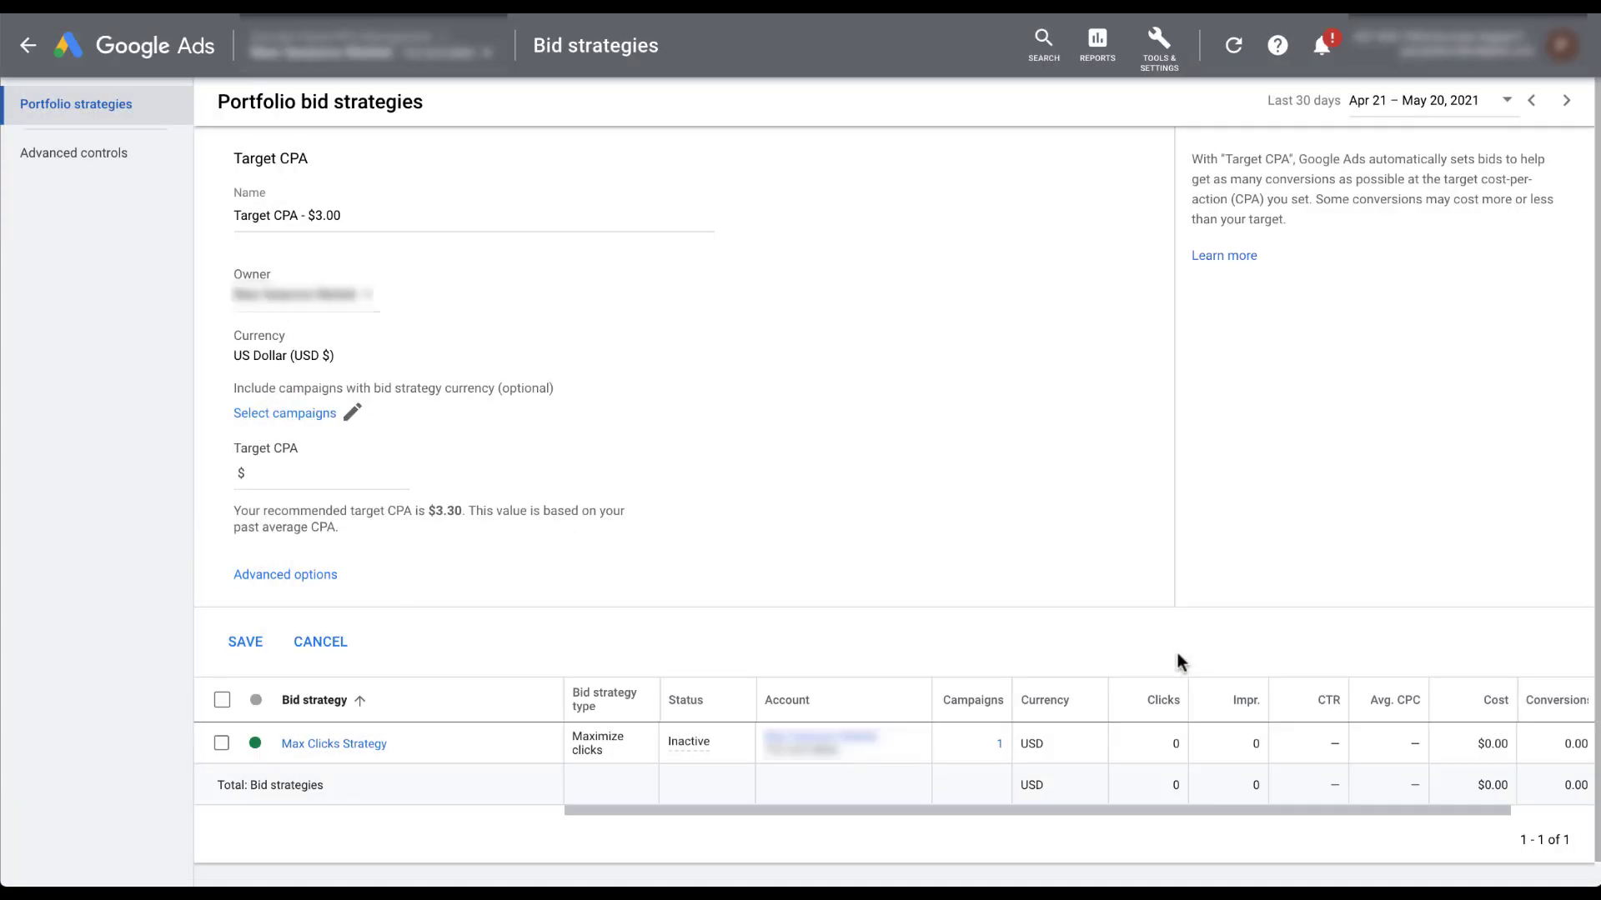
- Set the strategy's target CPA to 3.00 and save it
click(326, 472)
text(3.00)
click(504, 479)
click(250, 642)
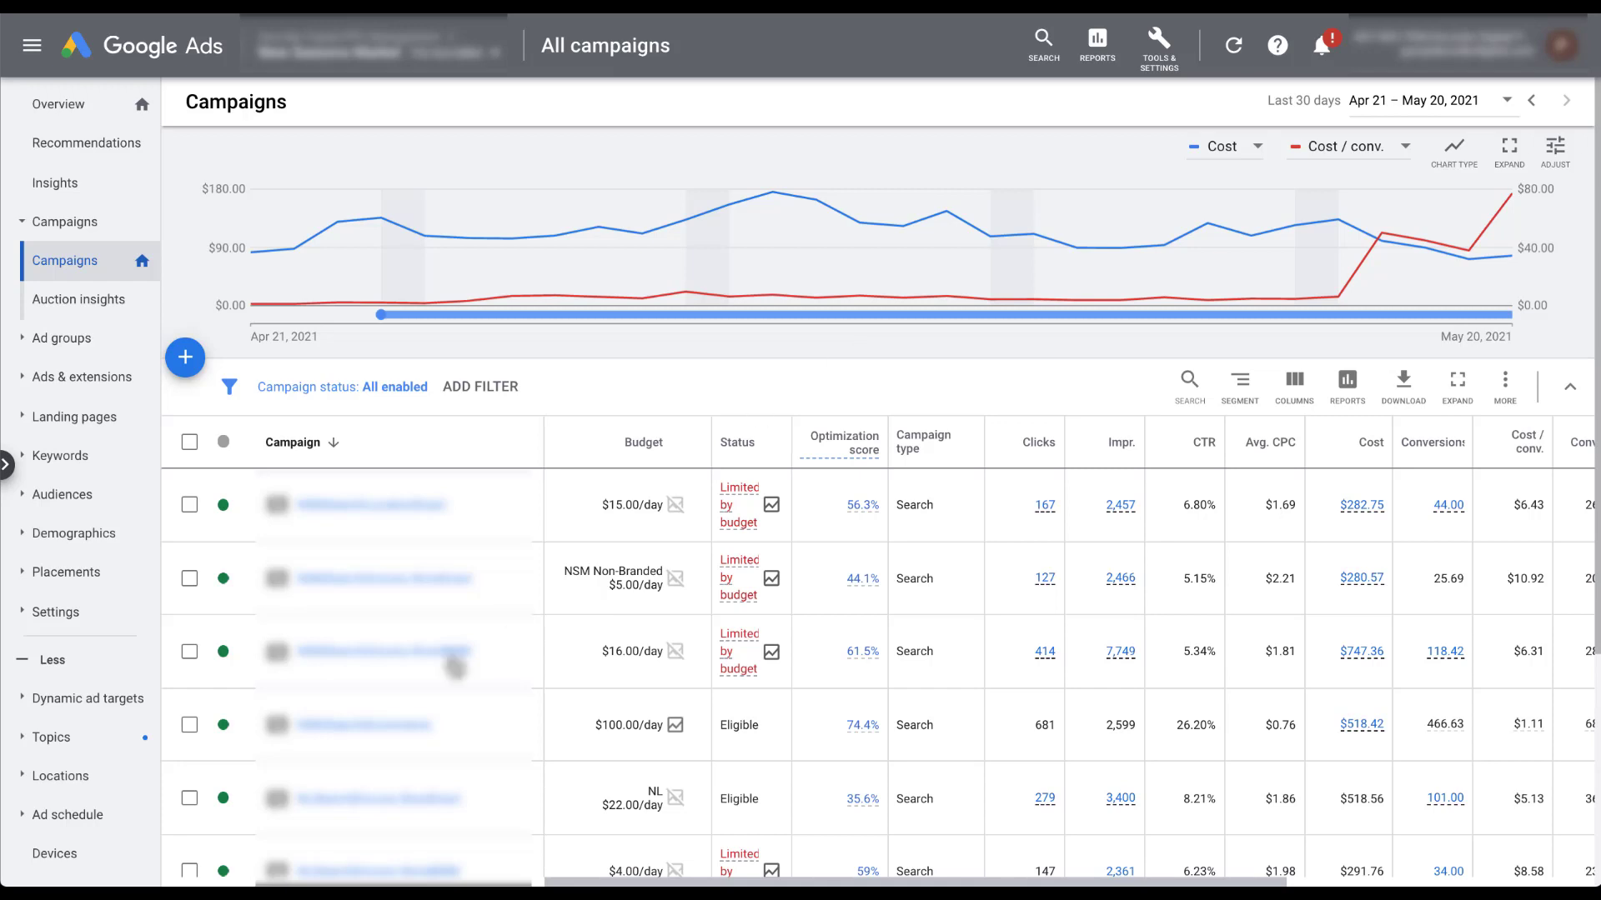
- In the $100.00/day campaign's bidding settings, switch to portfolio strategy 'Target CPA - $3.00' and save
click(367, 724)
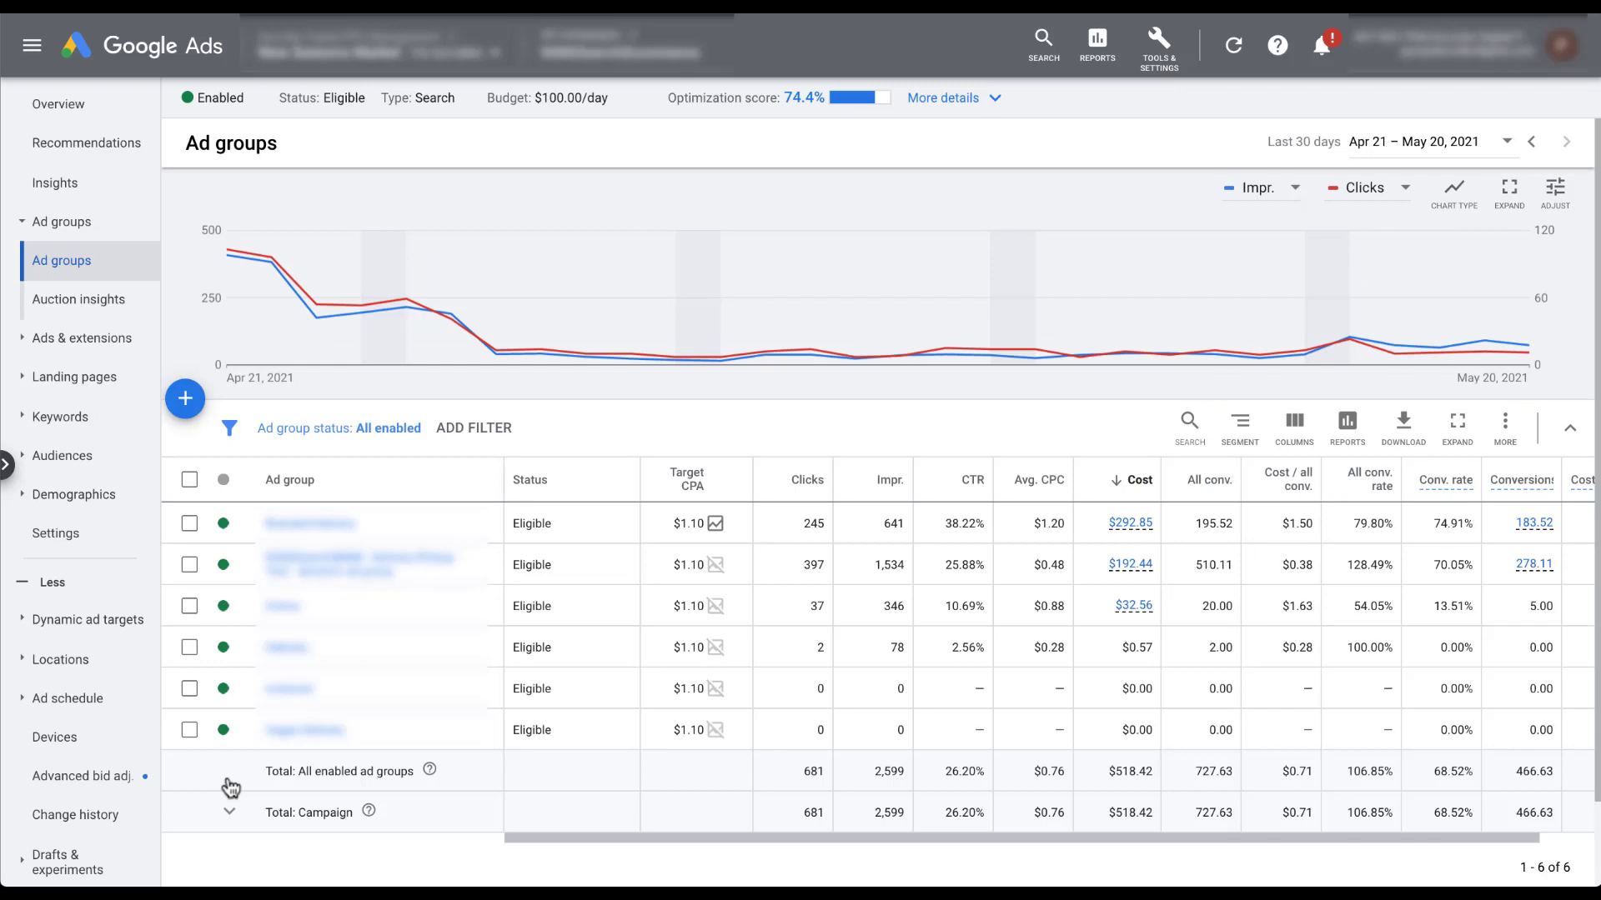
click(62, 532)
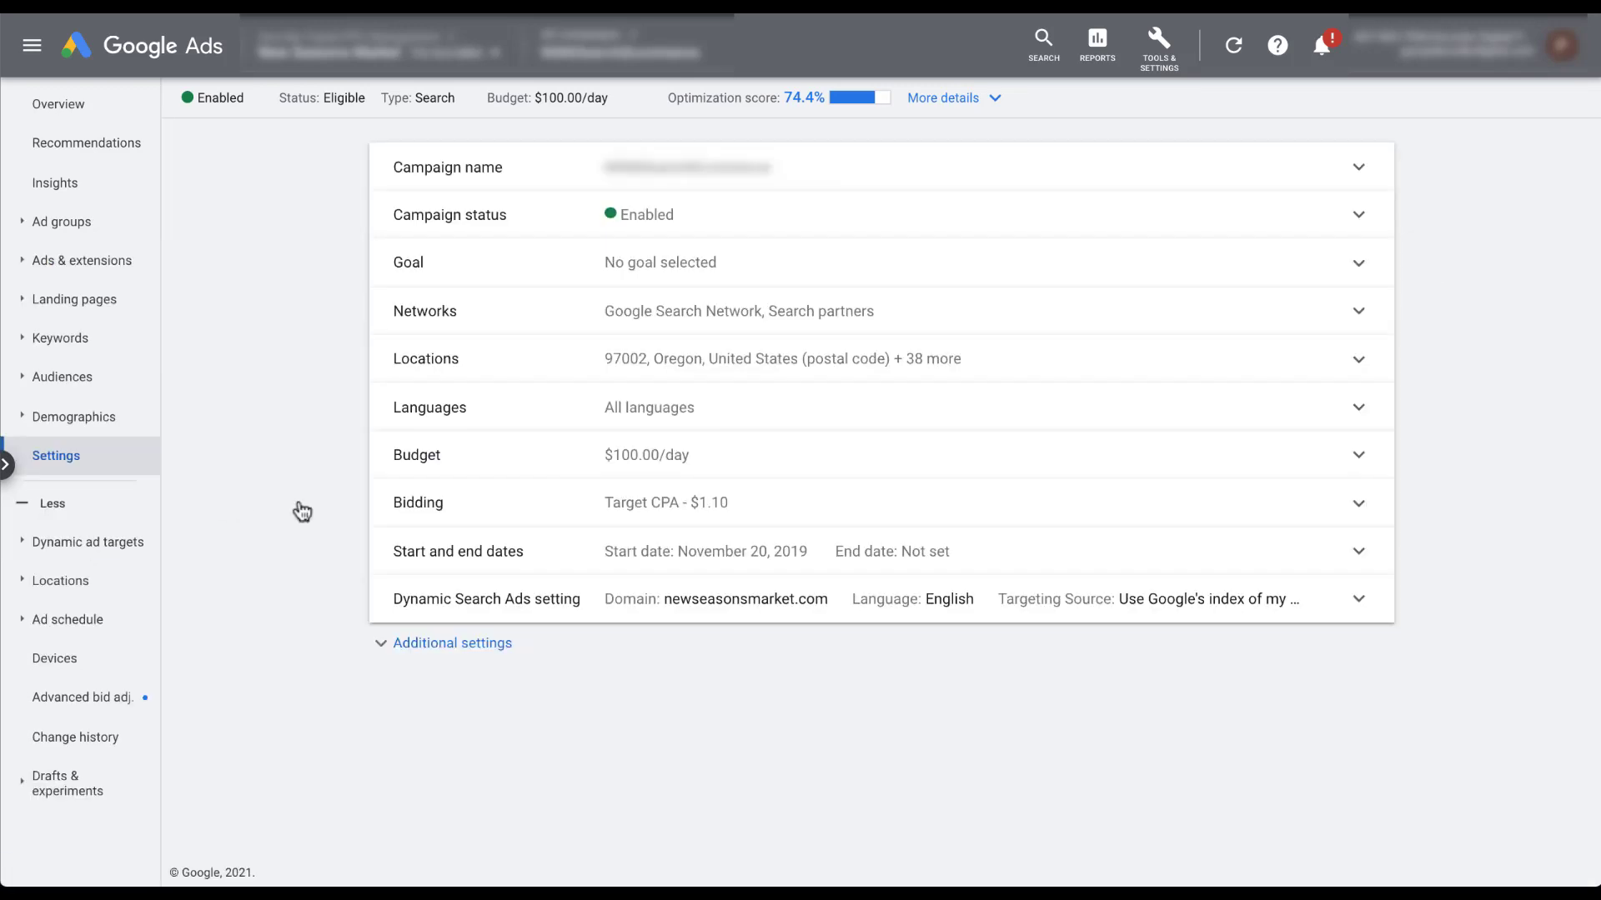
click(442, 506)
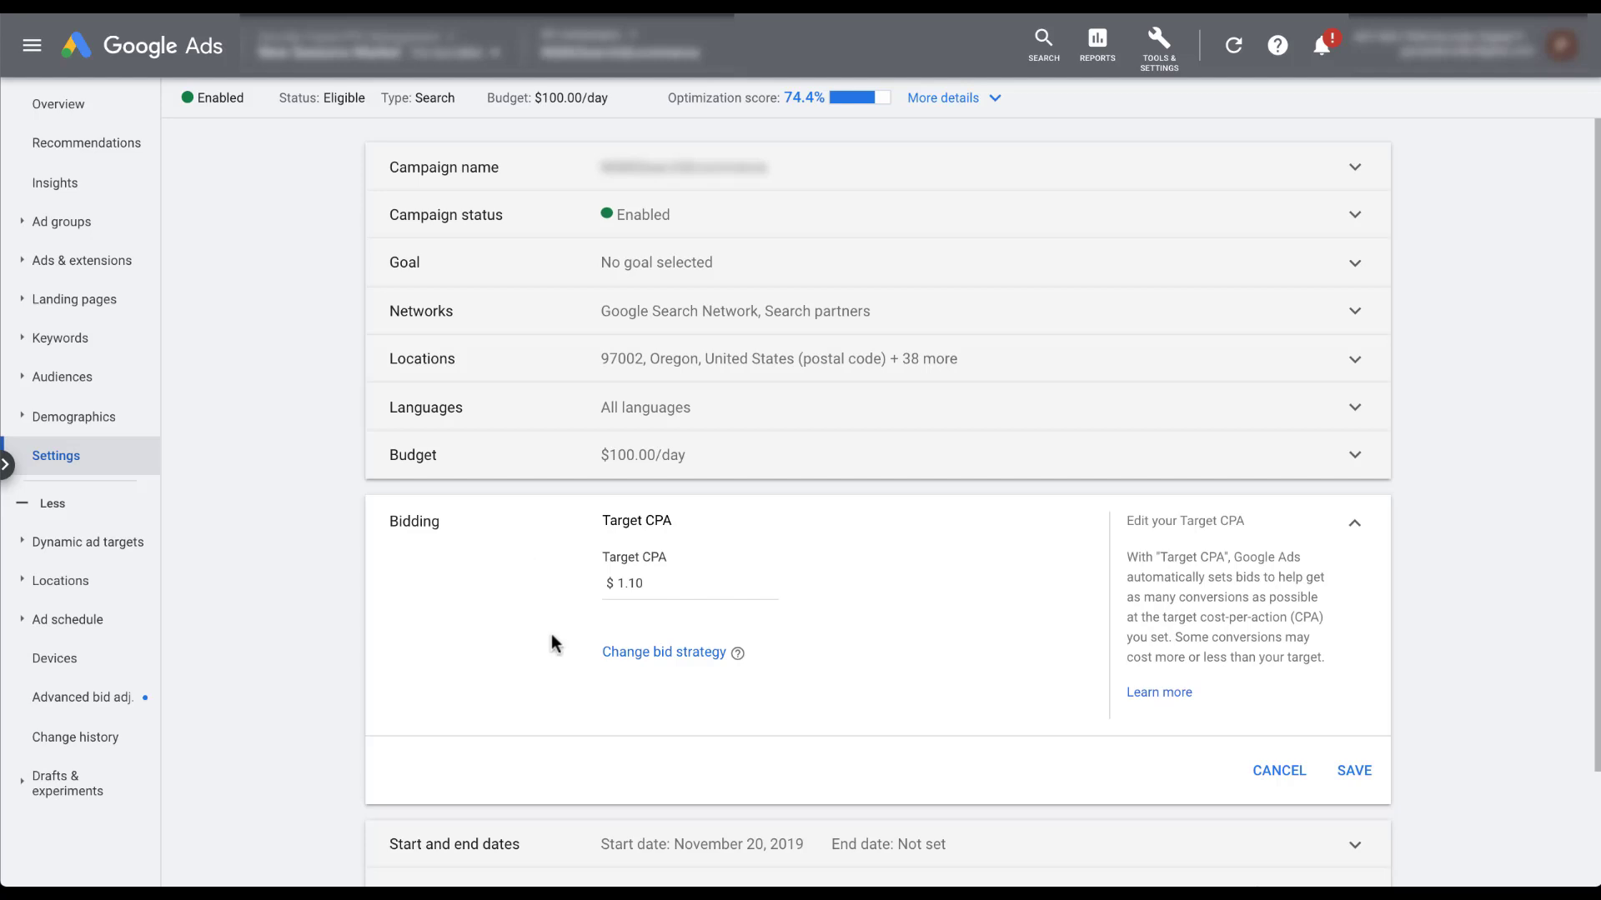
click(698, 657)
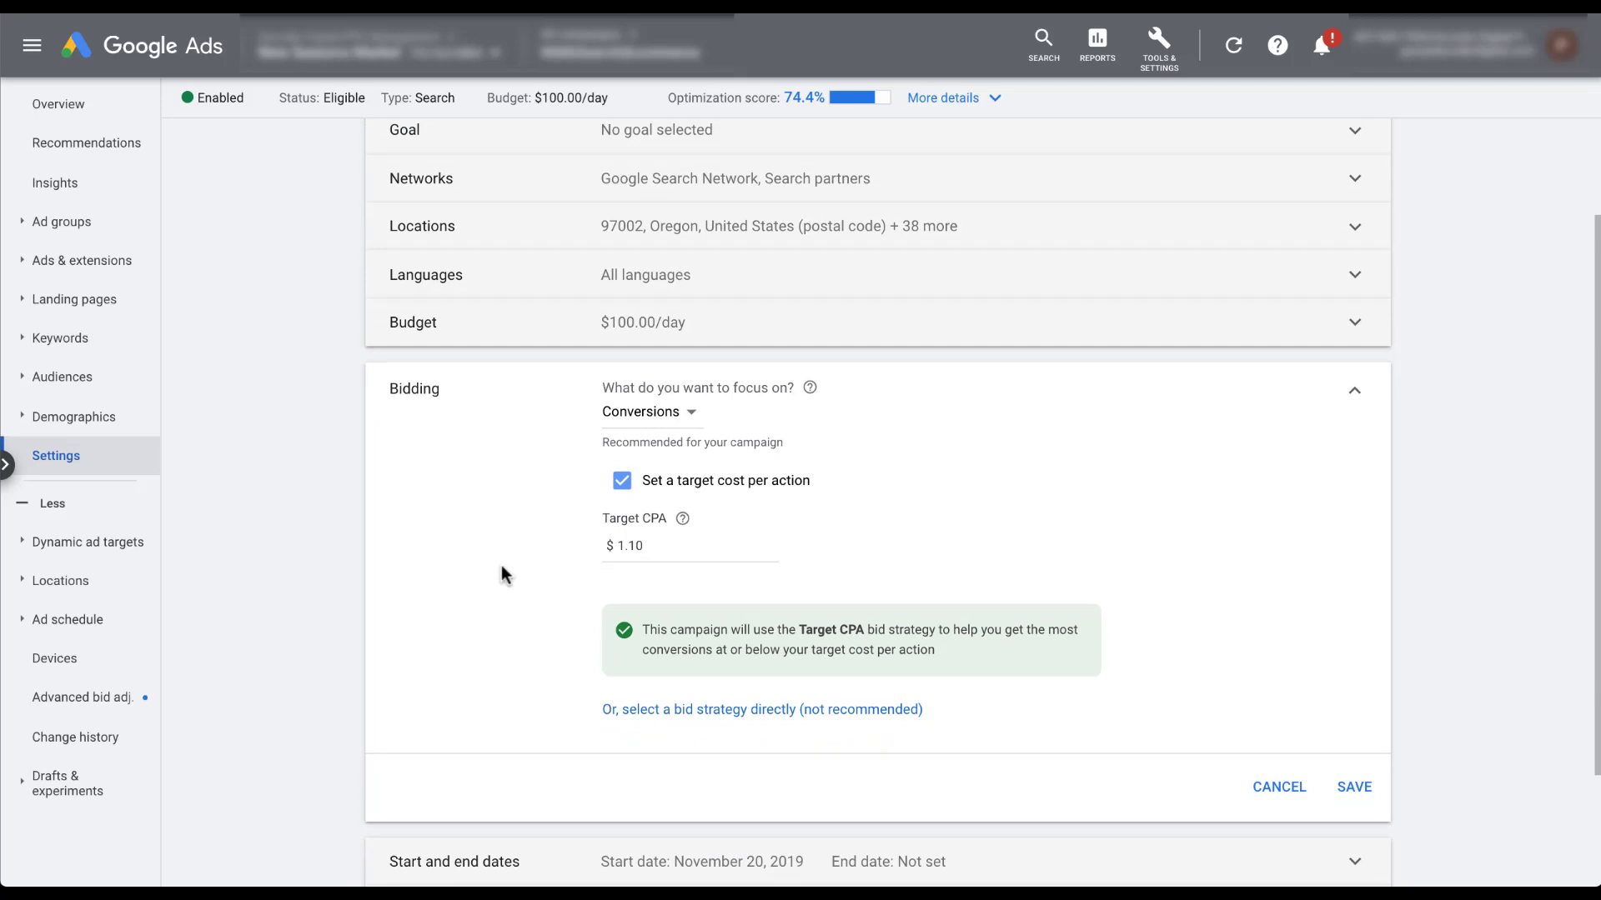
click(639, 710)
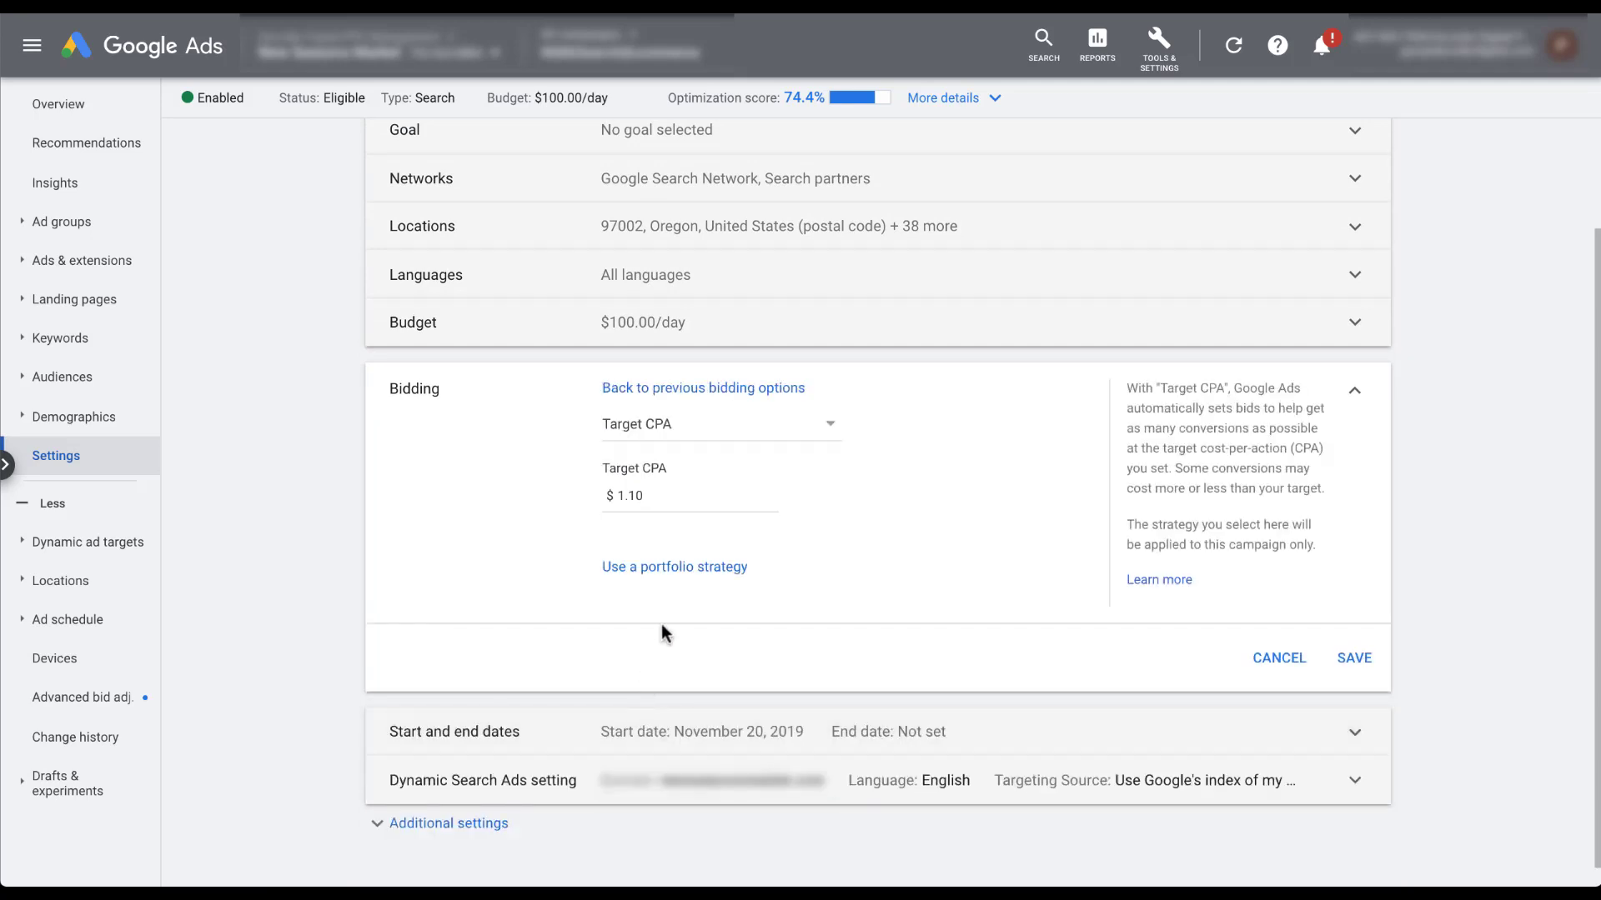
click(704, 569)
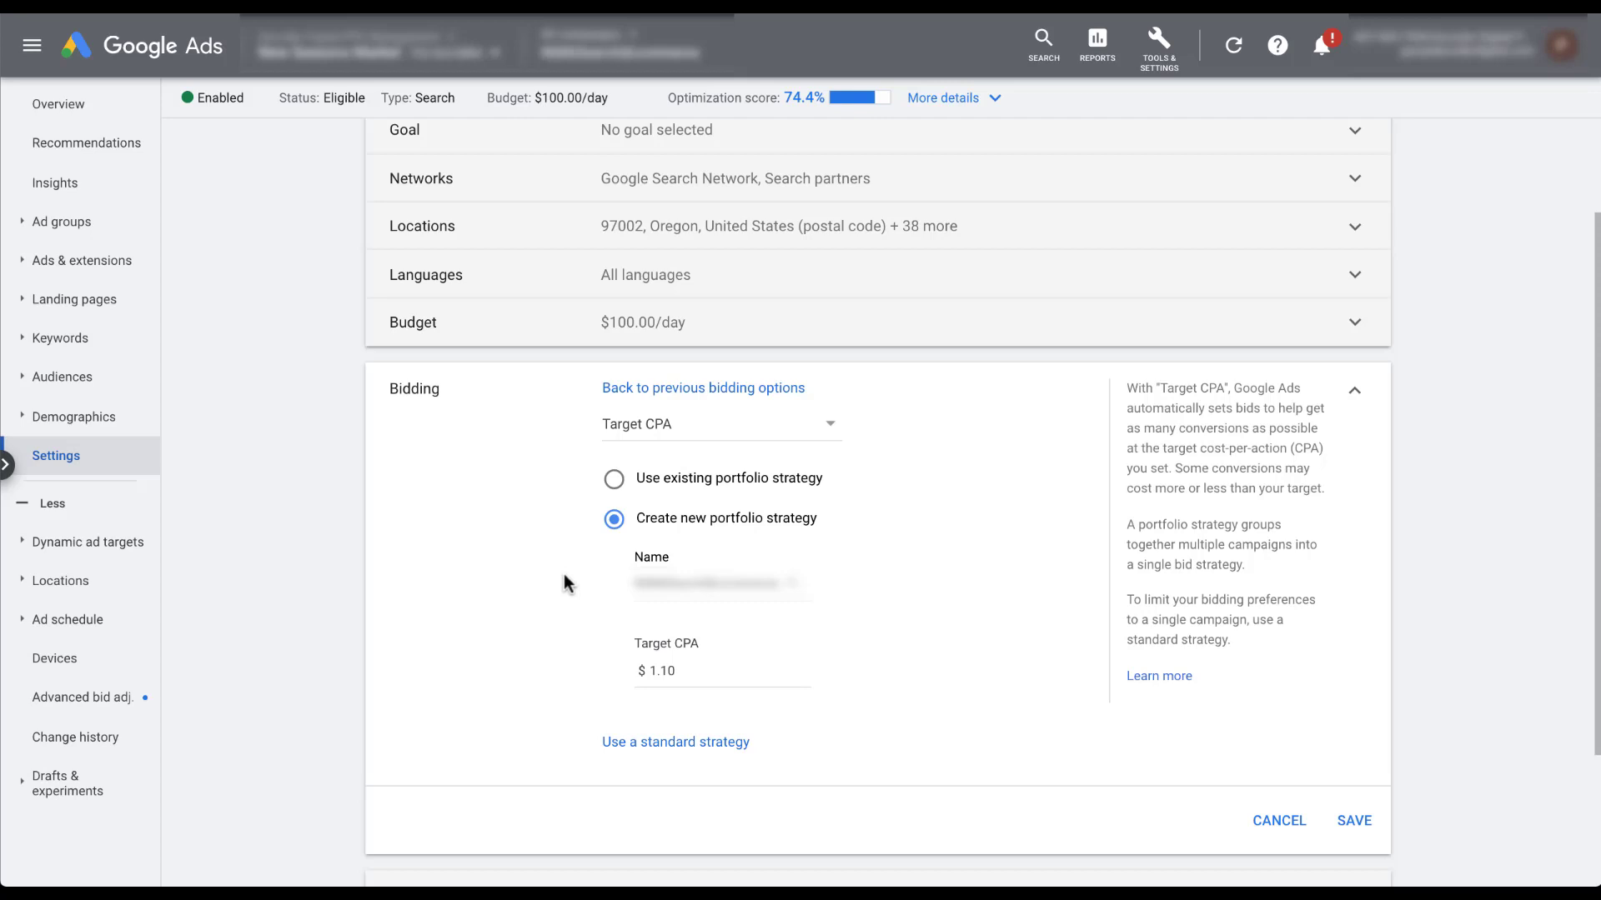
click(614, 482)
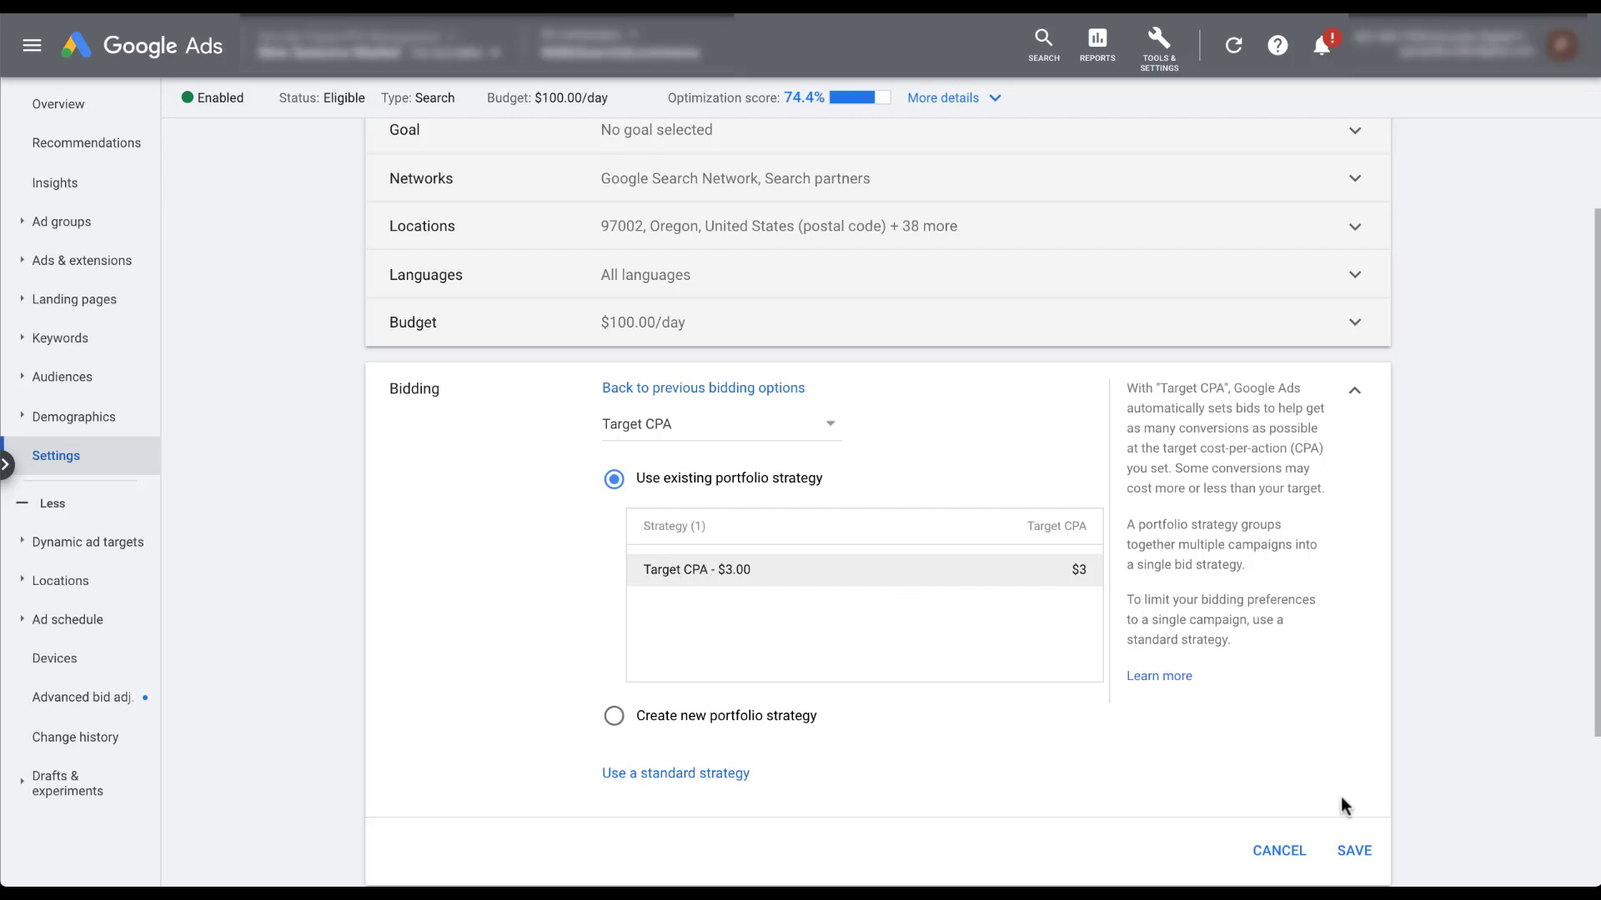
click(1353, 851)
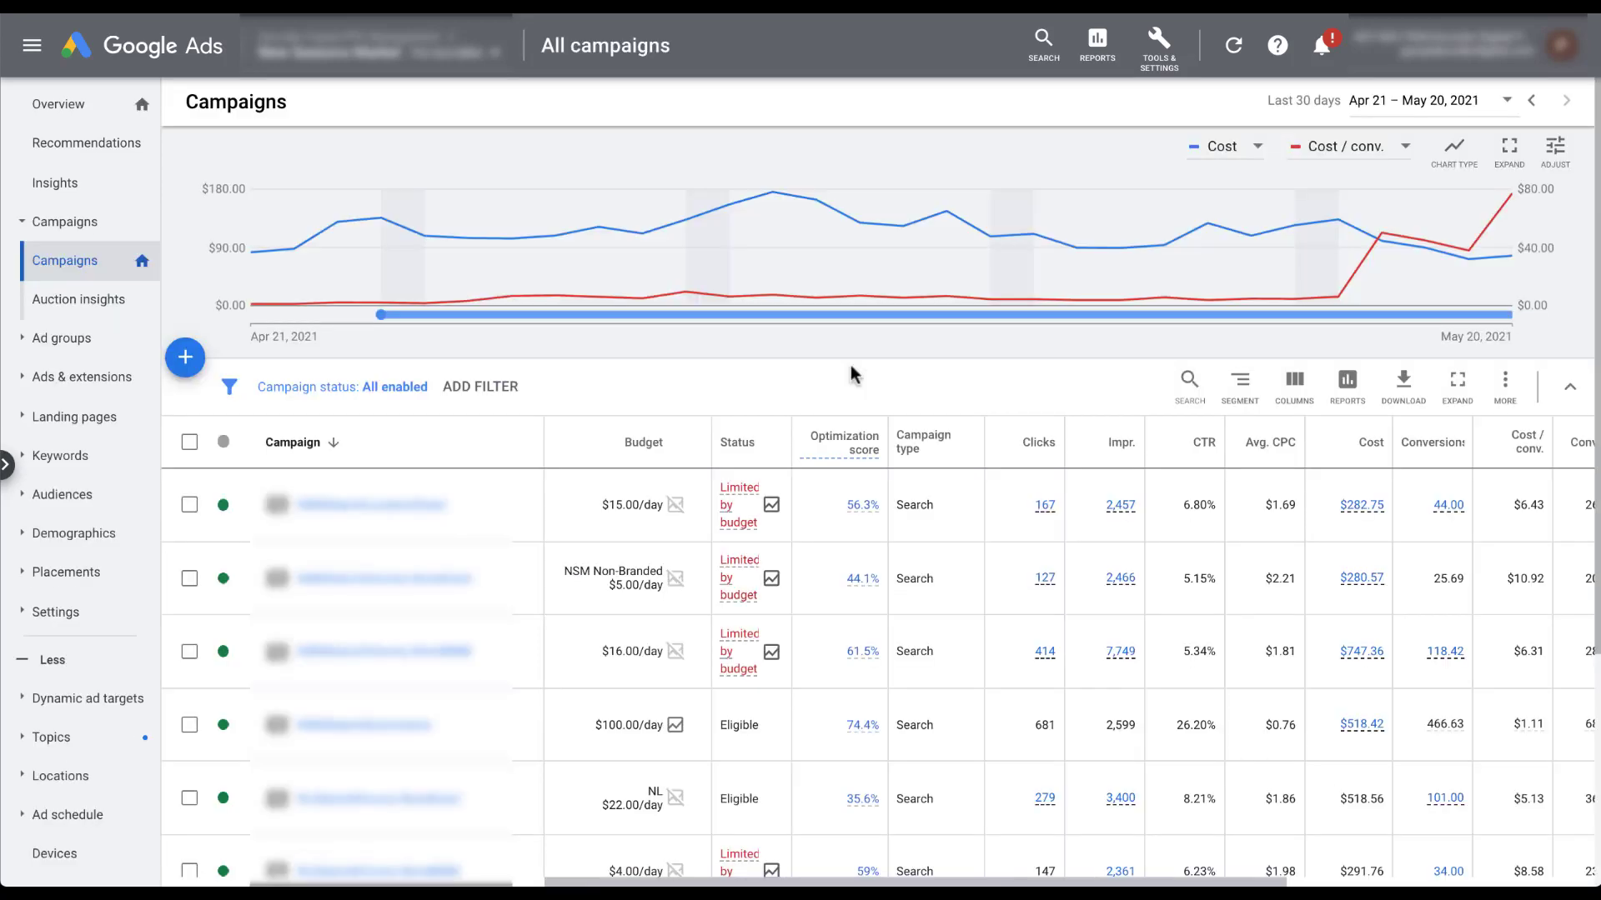